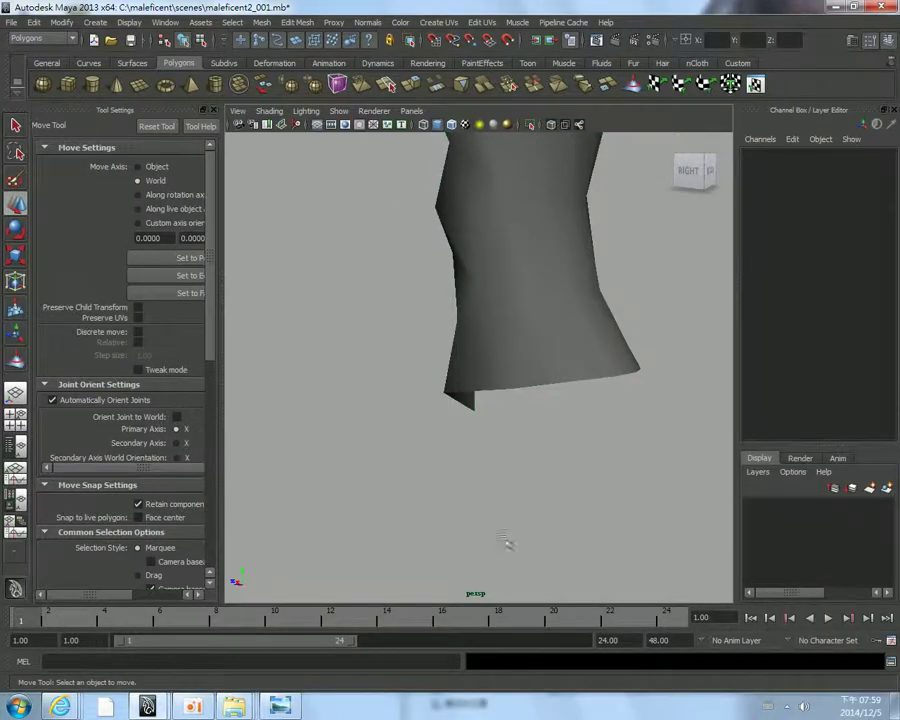
Orbit the perspective view around the torso mesh.
scroll(515, 420, "down", 5)
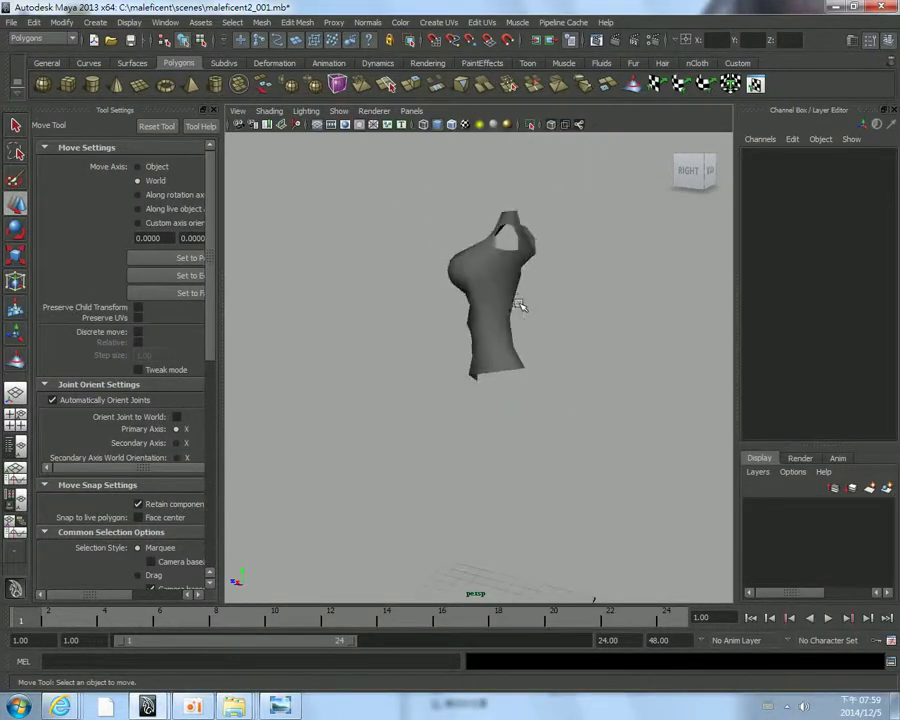
mouse_move(522, 305)
left_mouse_down("alt")
mouse_move(504, 350)
mouse_move(593, 306)
mouse_move(434, 336)
mouse_move(582, 314)
left_mouse_up("alt")
left_click(444, 358)
scroll(575, 318, "up", 5)
left_click(572, 320)
right_click_drag(572, 320, 632, 466, "alt")
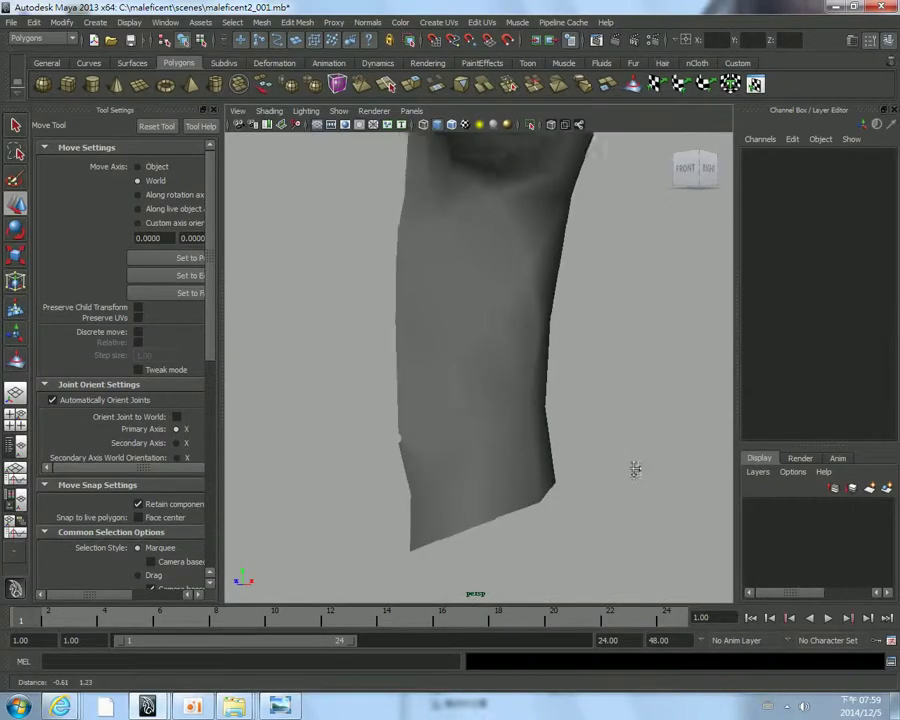
left_click_drag(632, 466, 586, 614, "alt")
In the maximised side view, raise the hip edge vertex to the side reference's hip.
key("space")
key("space")
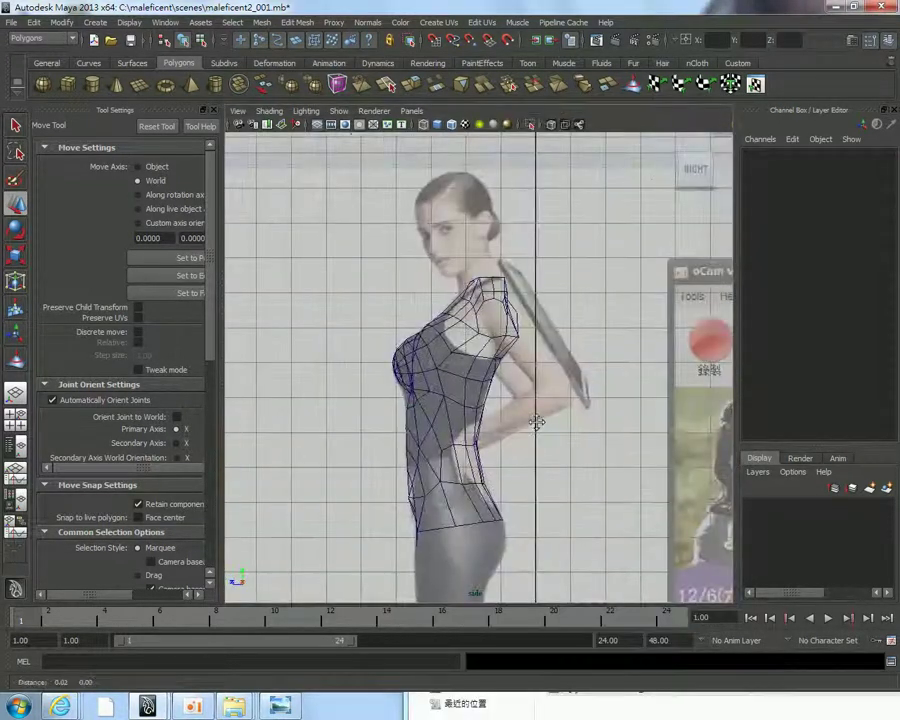
scroll(530, 378, "up", 2)
scroll(530, 378, "up", 2)
scroll(530, 378, "up", 2)
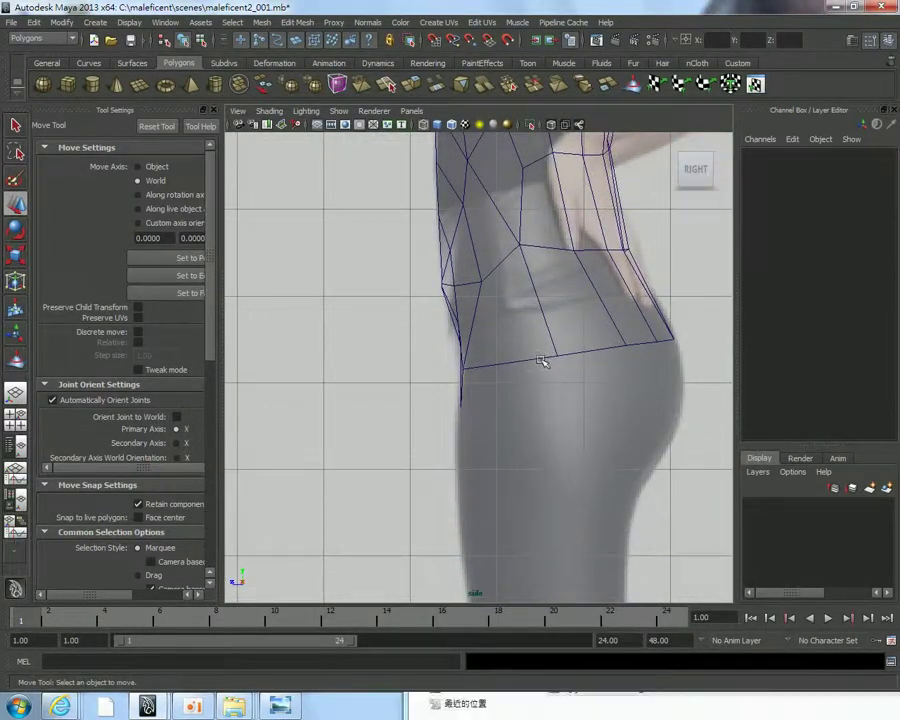
right_click_drag(542, 356, 516, 354)
left_click(557, 356)
left_click_drag(557, 356, 555, 331)
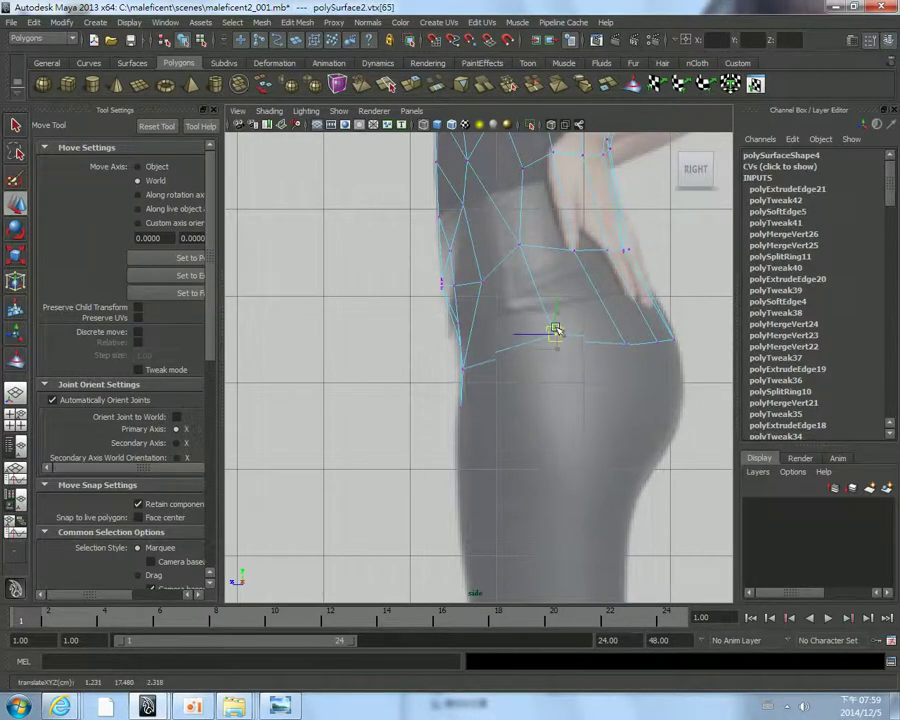
left_click(678, 352)
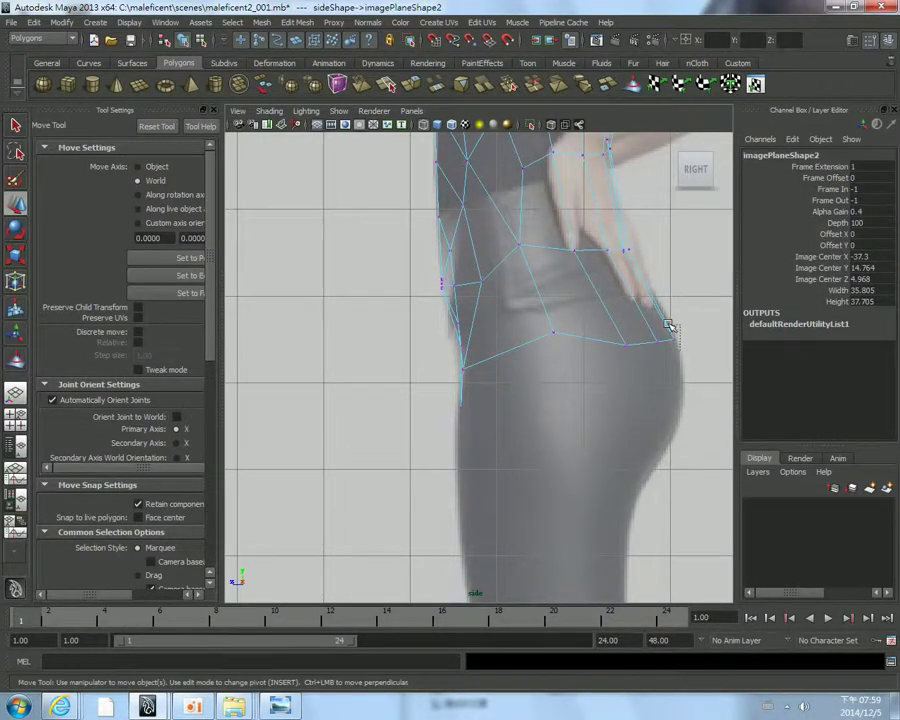
left_click(678, 343)
left_click(618, 340)
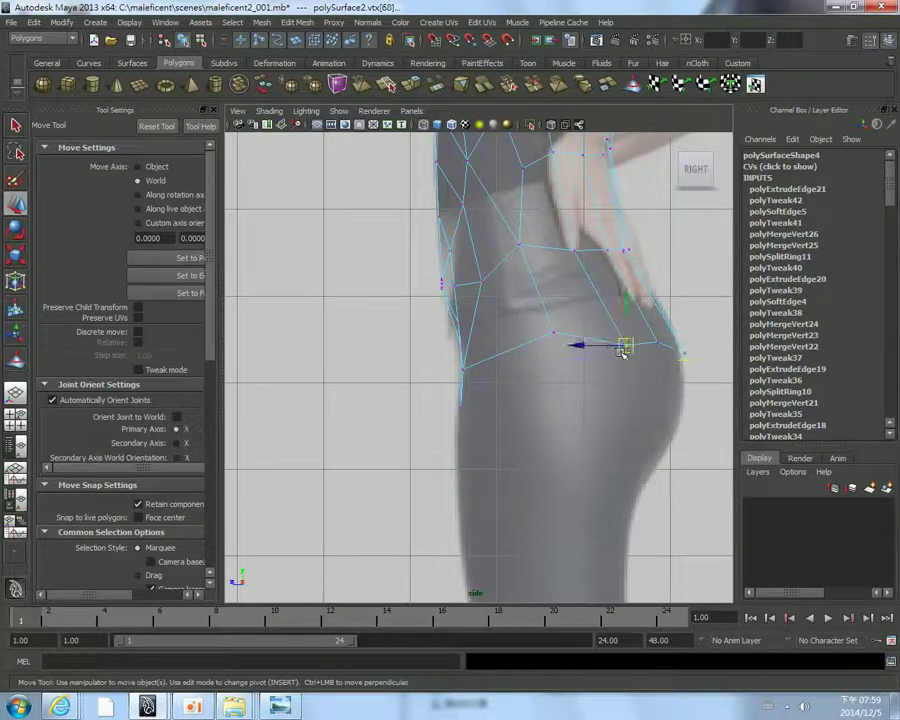
left_click(660, 351)
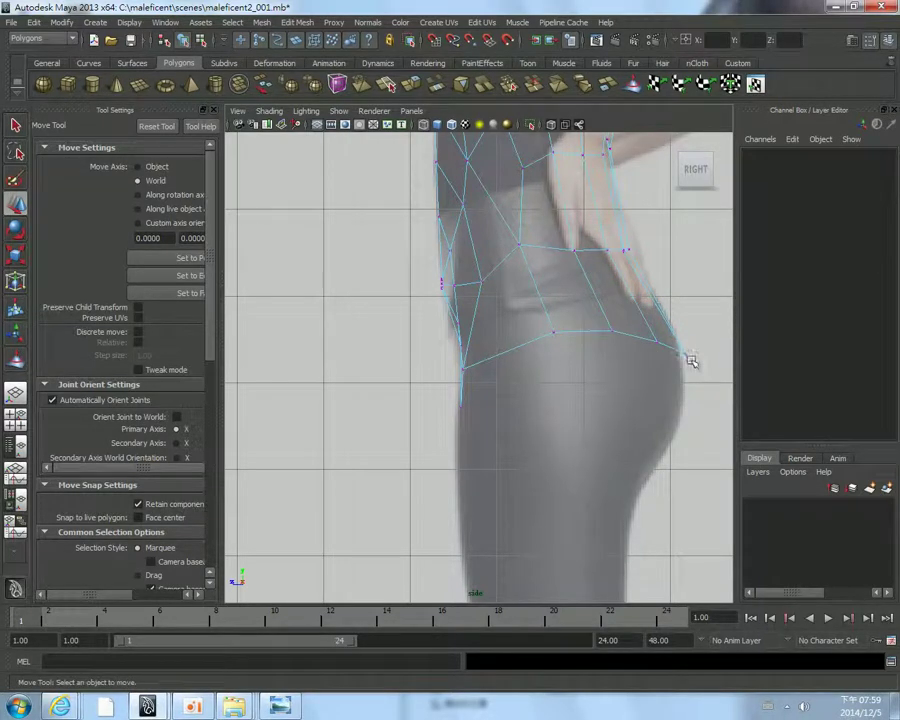
Return to the perspective view and orbit to inspect the hip opening.
key("space")
key("space")
left_click_drag(516, 322, 453, 204, "alt")
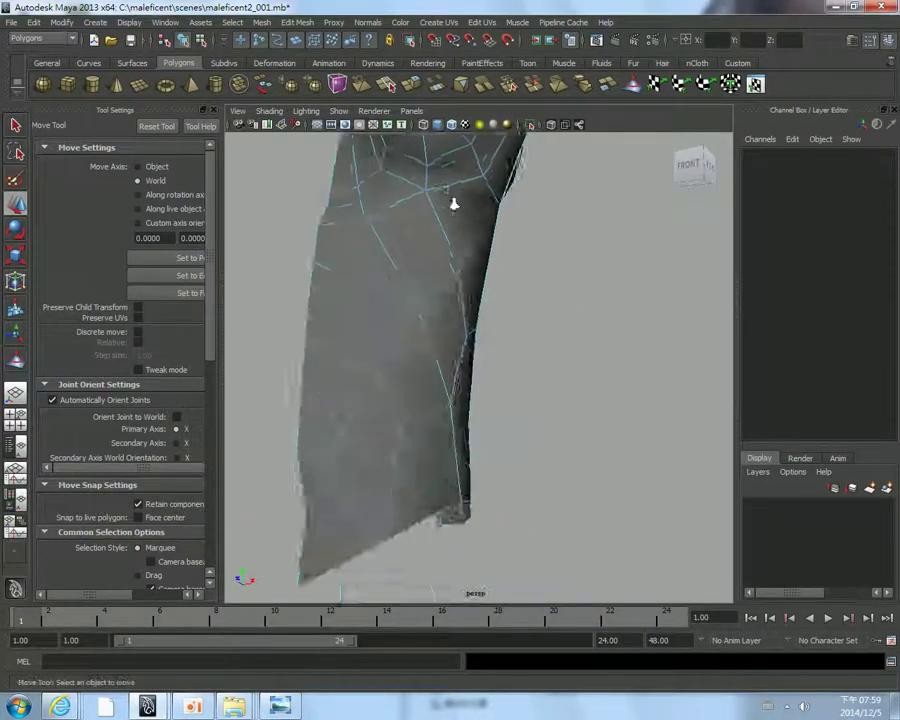
scroll(440, 380, "down", 5)
scroll(438, 382, "up", 3)
scroll(420, 350, "up", 2)
scroll(408, 345, "up", 1)
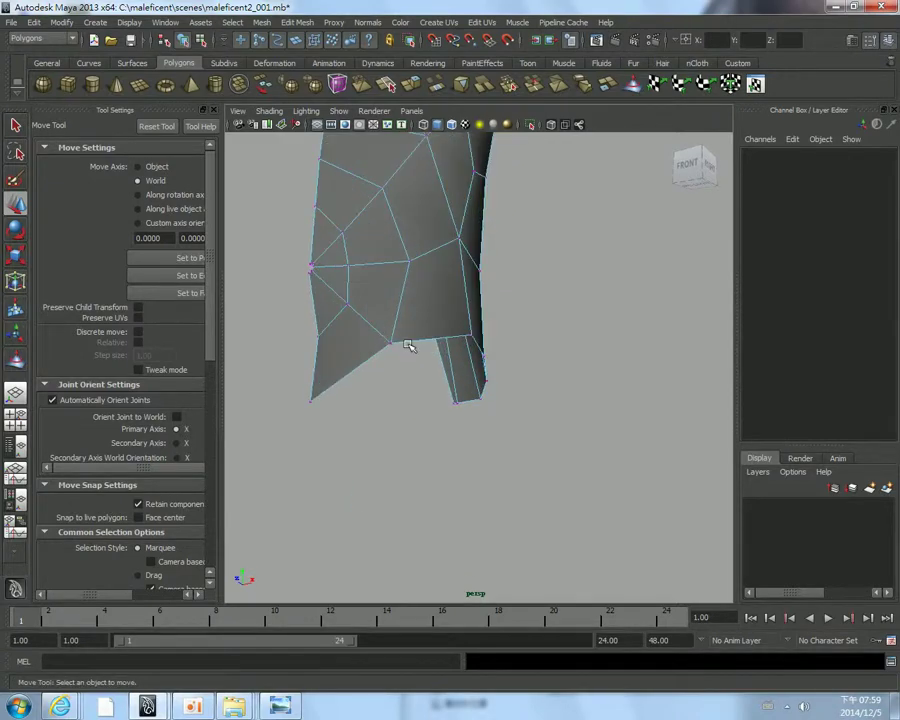
mouse_move(408, 345)
left_mouse_down("alt")
mouse_move(404, 307)
mouse_move(340, 318)
mouse_move(342, 308)
left_mouse_up("alt")
Extrude the bottom front hip edge and pull it down along the thigh in the side view.
right_click(316, 306)
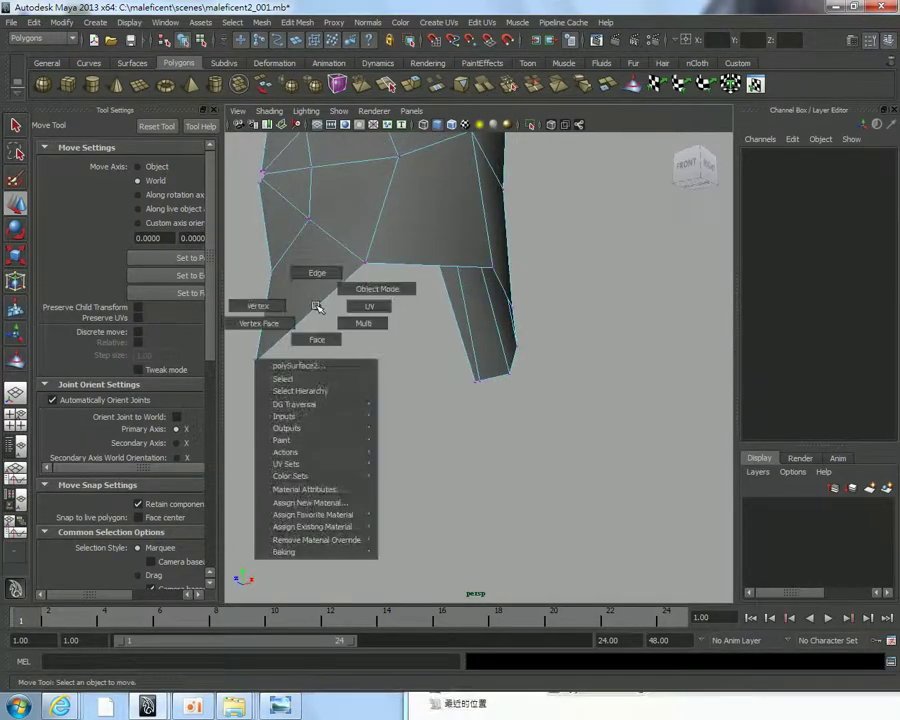
left_click(314, 272)
left_click(306, 314)
right_click_drag(324, 330, 320, 362, "shift")
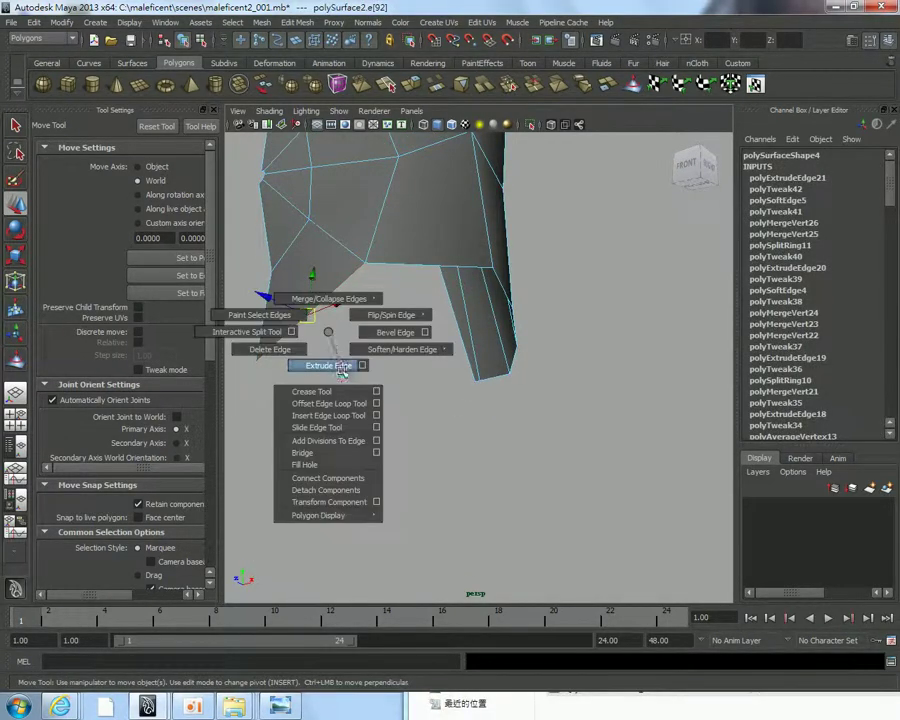
key("space")
key("space")
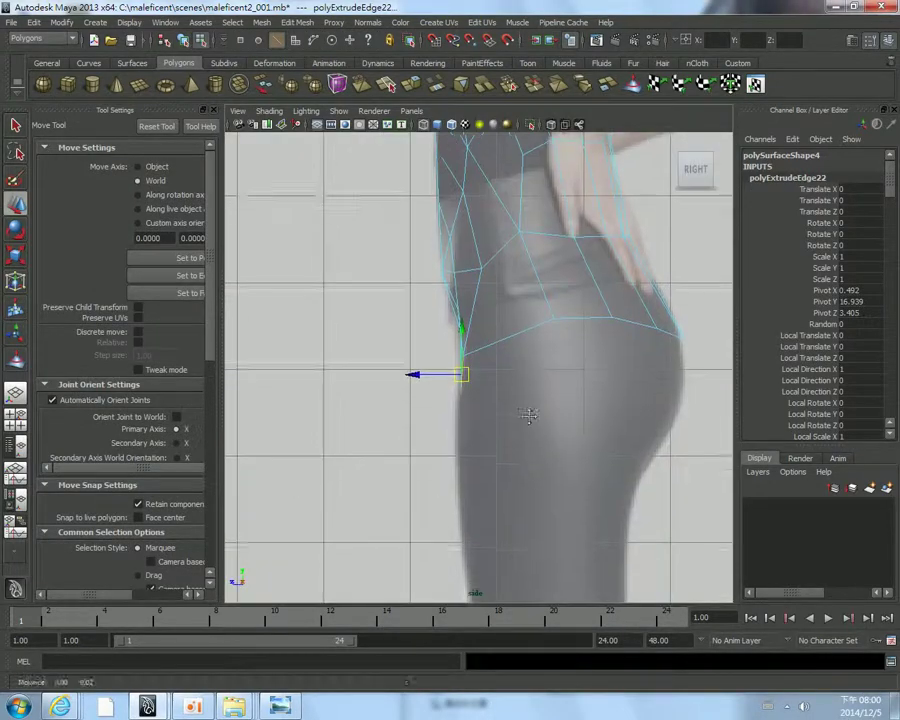
left_click_drag(451, 343, 482, 380)
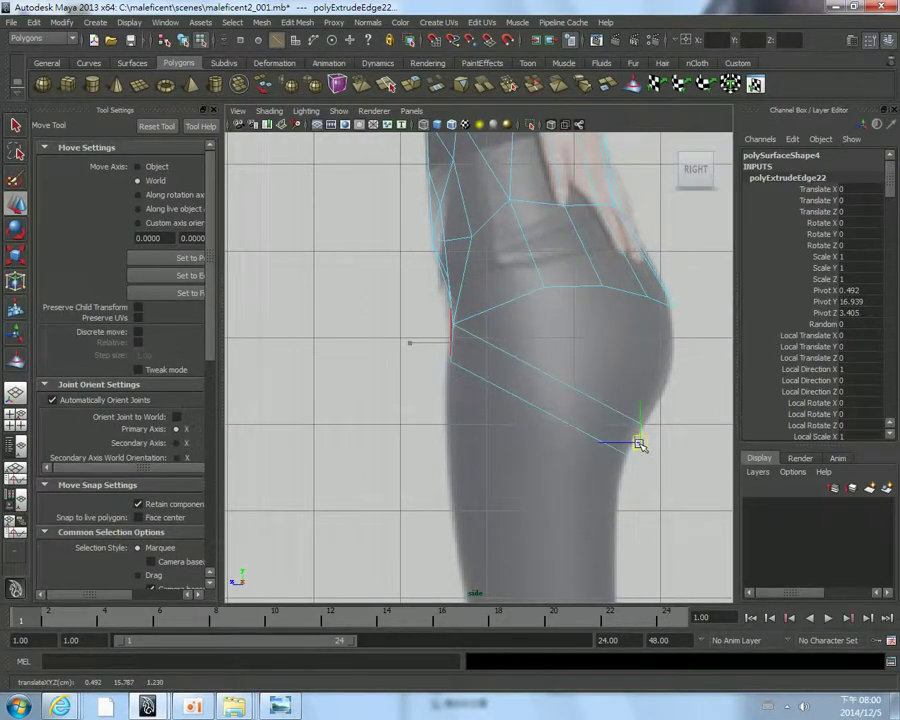
Insert an edge loop on the thigh strip and lower its top-right vertex to the thigh outline.
right_click_drag(541, 386, 596, 362)
left_click(534, 374)
right_click_drag(530, 360, 492, 370, "shift")
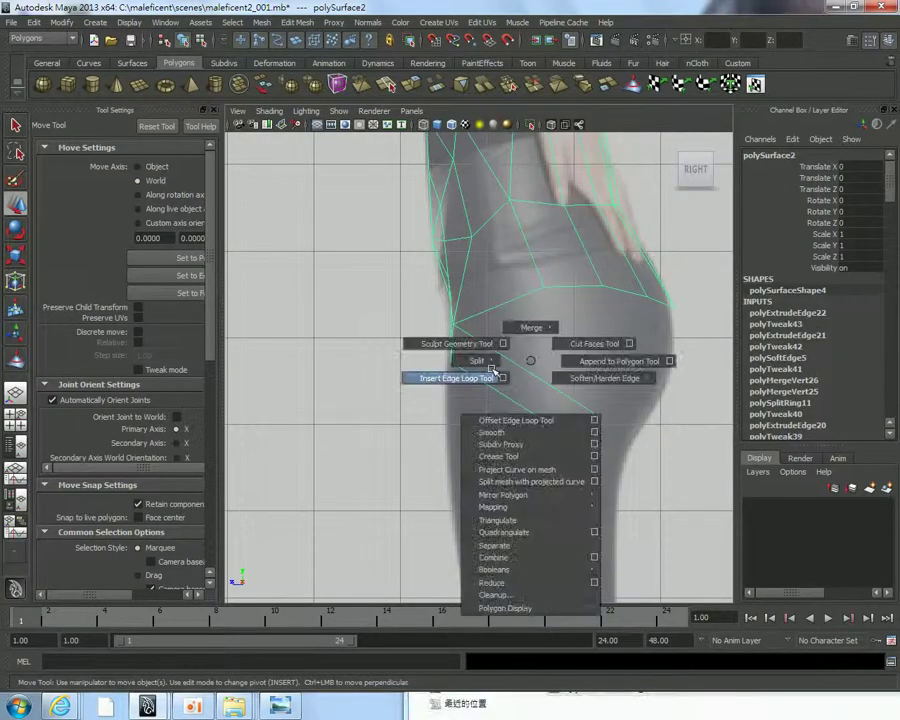
mouse_move(526, 371)
left_mouse_down()
mouse_move(526, 391)
mouse_move(487, 418)
left_mouse_up()
key("w")
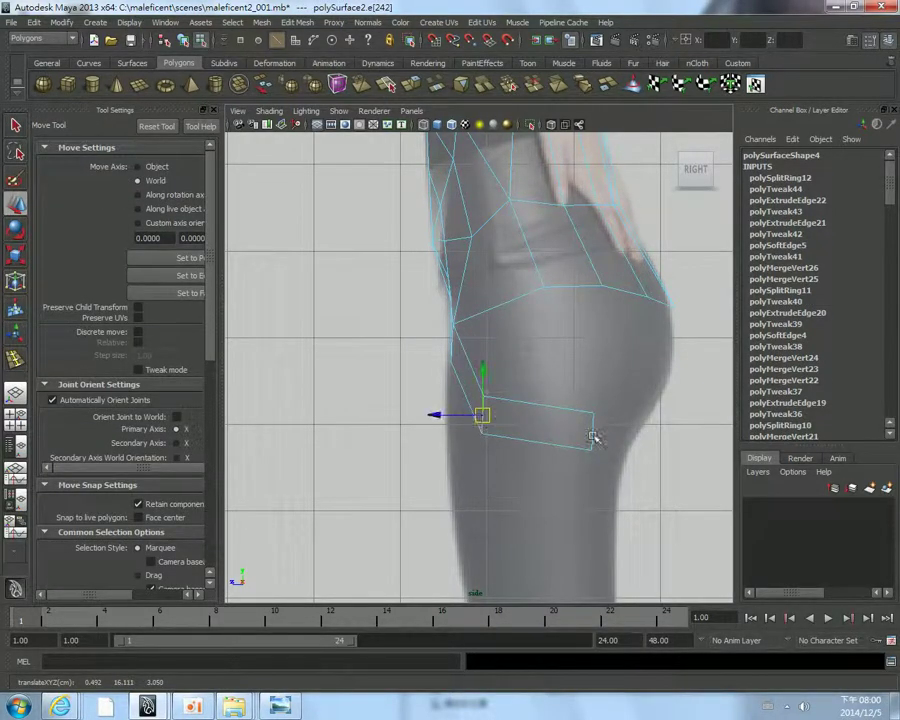
left_click(593, 413)
left_click_drag(593, 413, 583, 448)
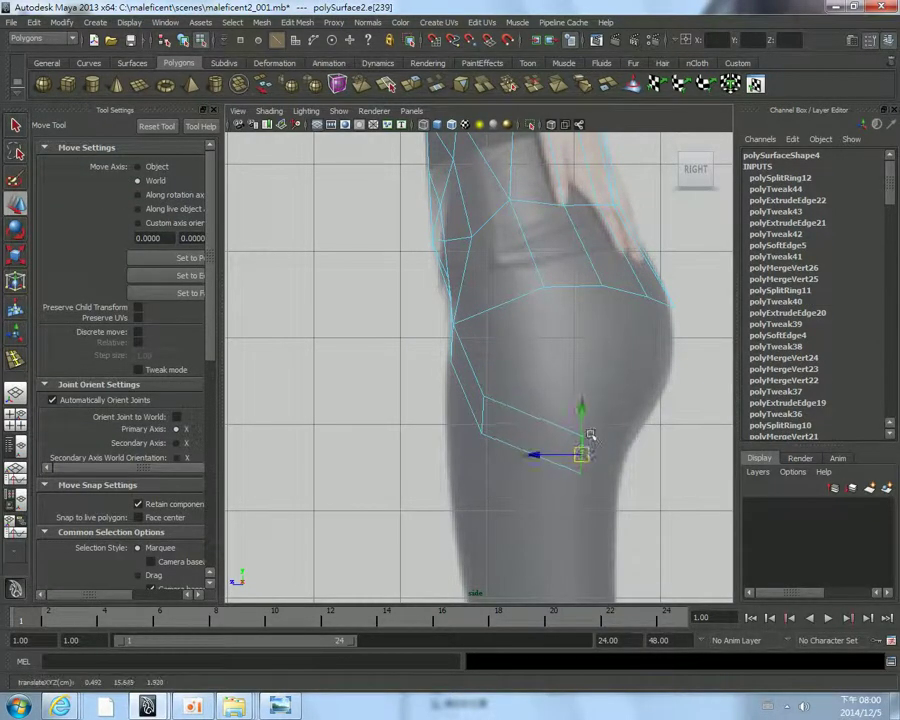
Extrude the bottom edge twice more, moving it toward the back of the thigh.
right_click_drag(600, 425, 600, 452, "shift")
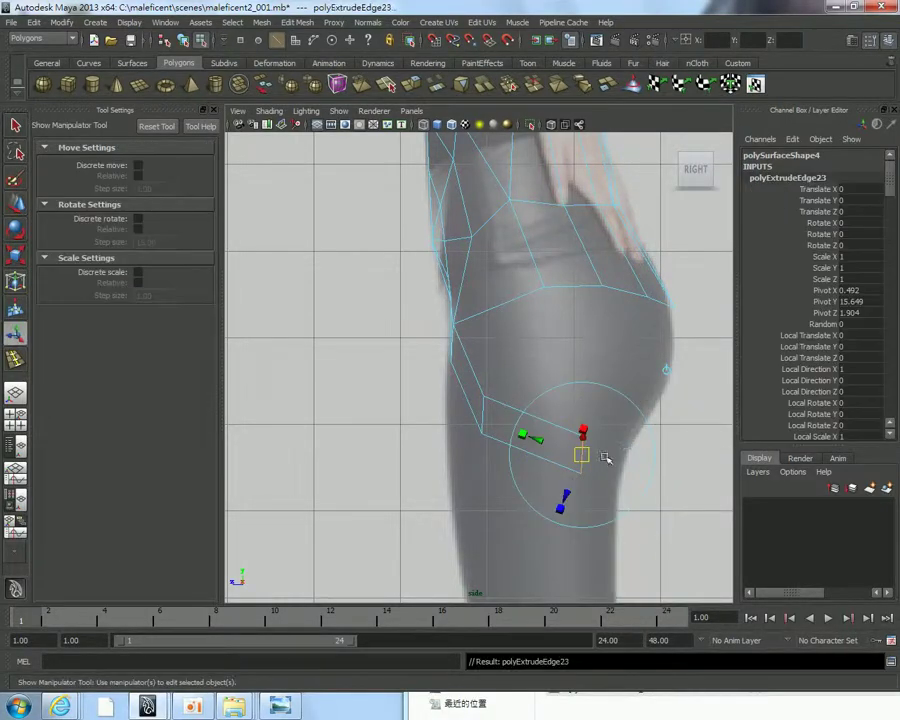
key("w")
left_click_drag(582, 454, 627, 440)
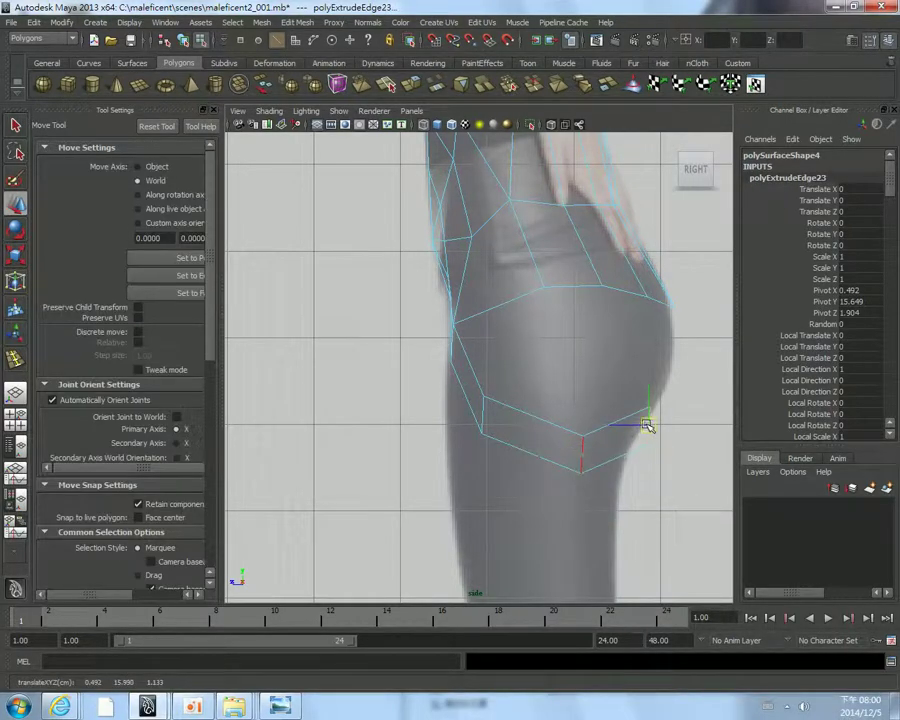
right_click_drag(647, 425, 644, 424, "shift")
Merge stray vertex pairs at the leg opening and hip with the Merge Vertex Tool.
key("w")
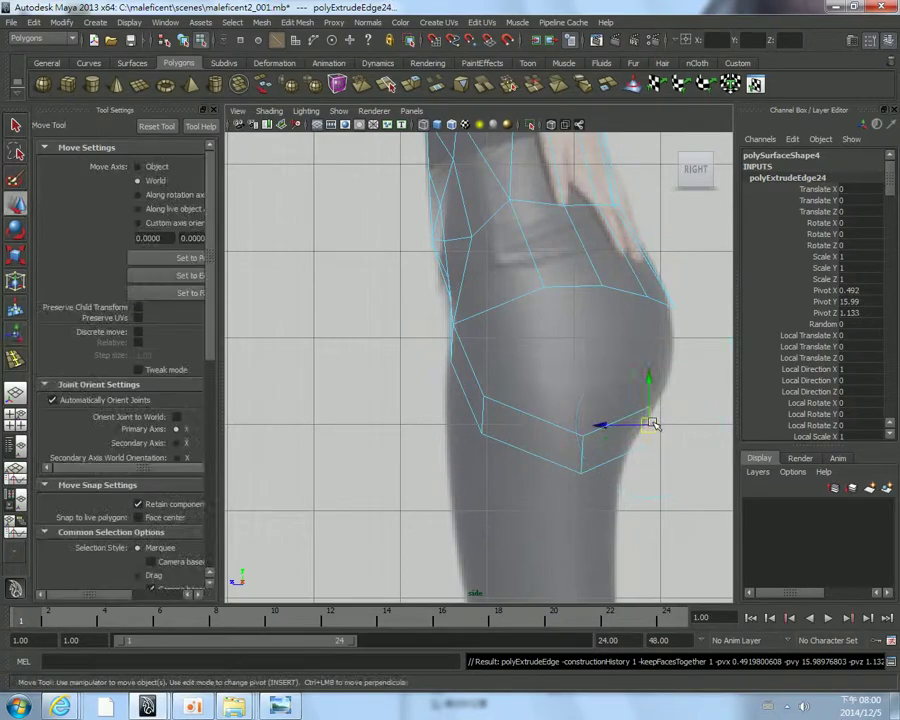
key("space")
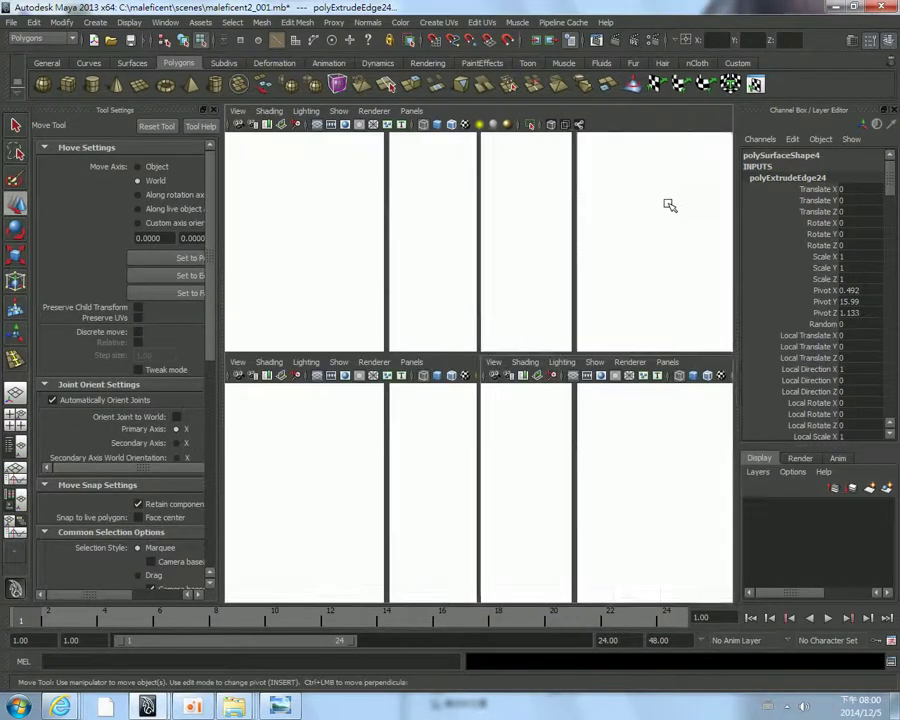
key("space")
mouse_move(669, 205)
left_mouse_down("alt")
mouse_move(511, 432)
mouse_move(538, 420)
mouse_move(390, 426)
left_mouse_up("alt")
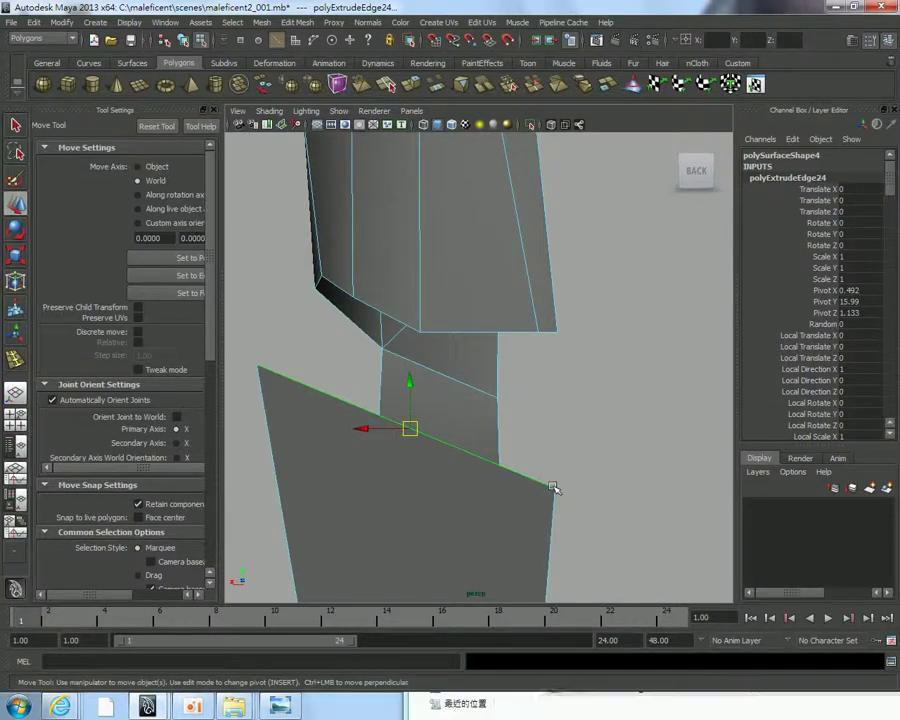
right_click_drag(530, 456, 440, 456)
mouse_move(580, 486)
left_mouse_down("alt")
mouse_move(468, 442)
mouse_move(488, 446)
left_mouse_up("alt")
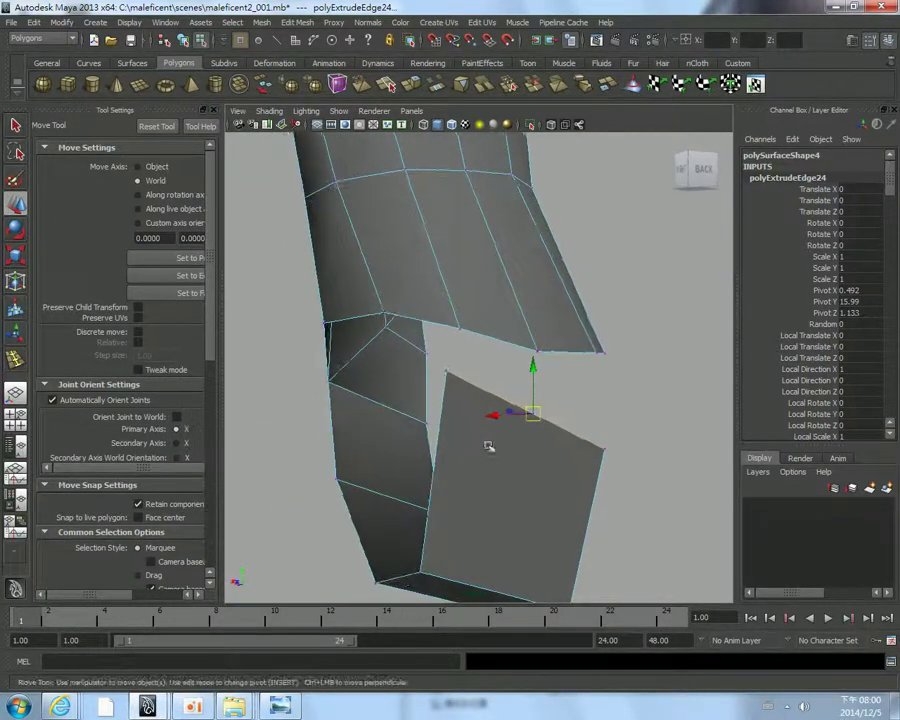
mouse_move(566, 402)
left_mouse_down("alt")
mouse_move(569, 392)
mouse_move(490, 388)
mouse_move(528, 380)
mouse_move(474, 412)
mouse_move(500, 362)
left_mouse_up("alt")
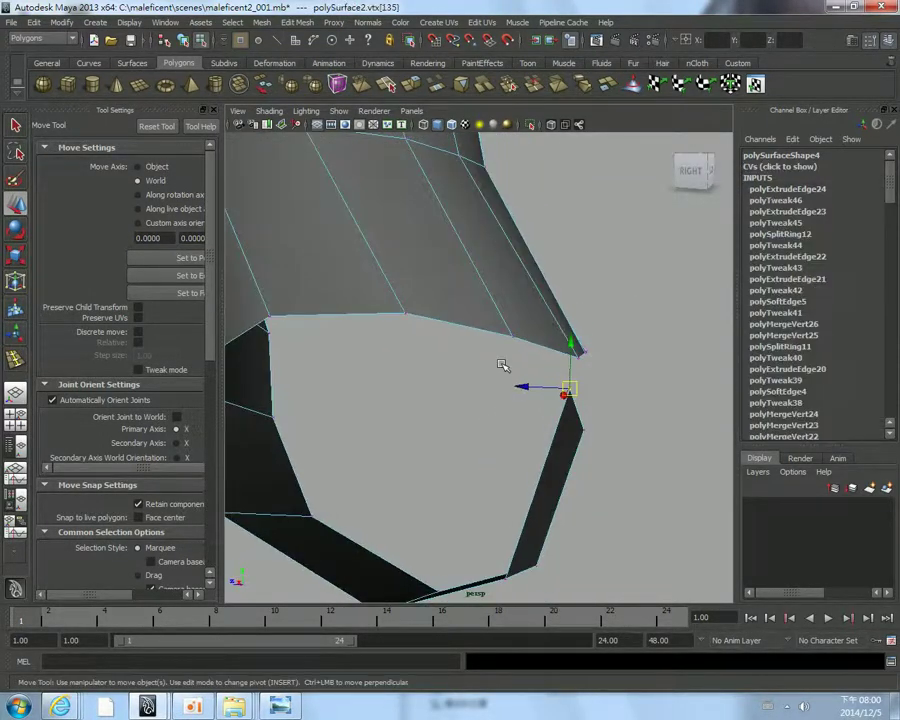
right_click(483, 365, "shift")
mouse_move(520, 319)
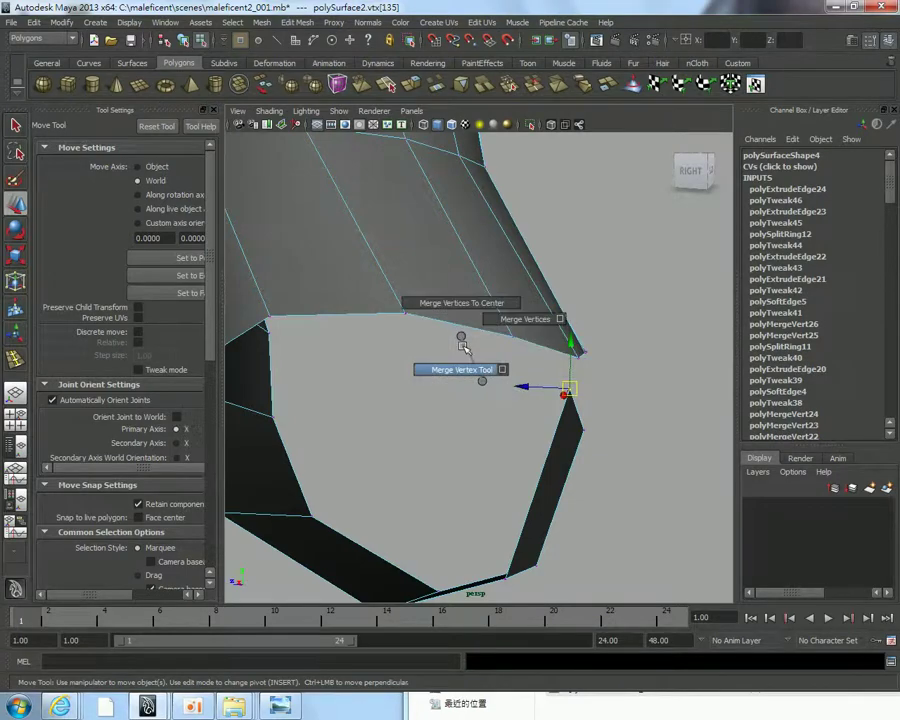
left_click(458, 369)
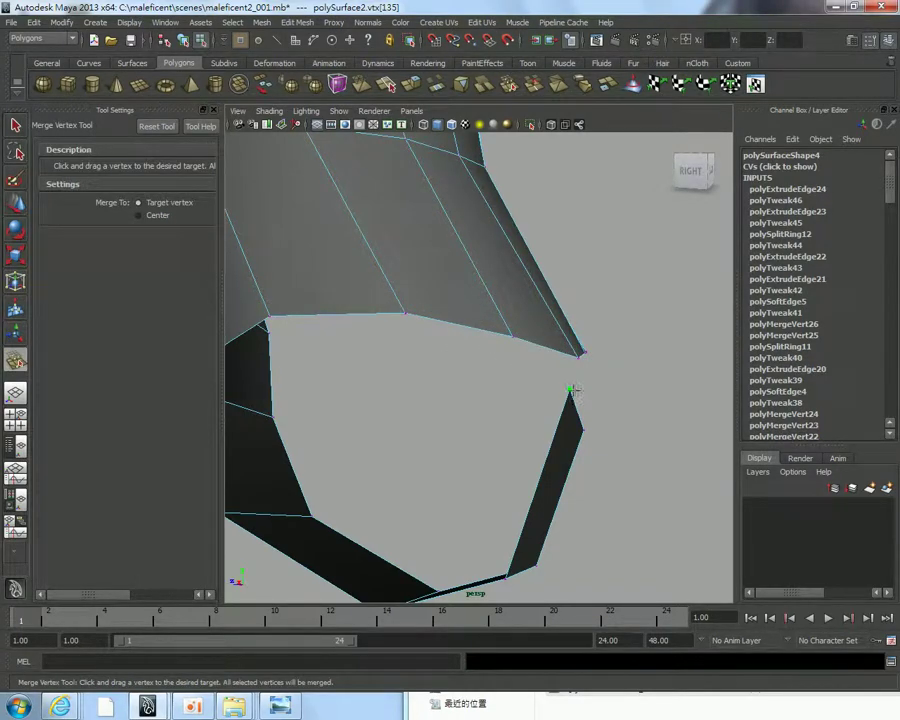
left_click_drag(508, 333, 570, 388)
left_click_drag(643, 424, 562, 425, "alt")
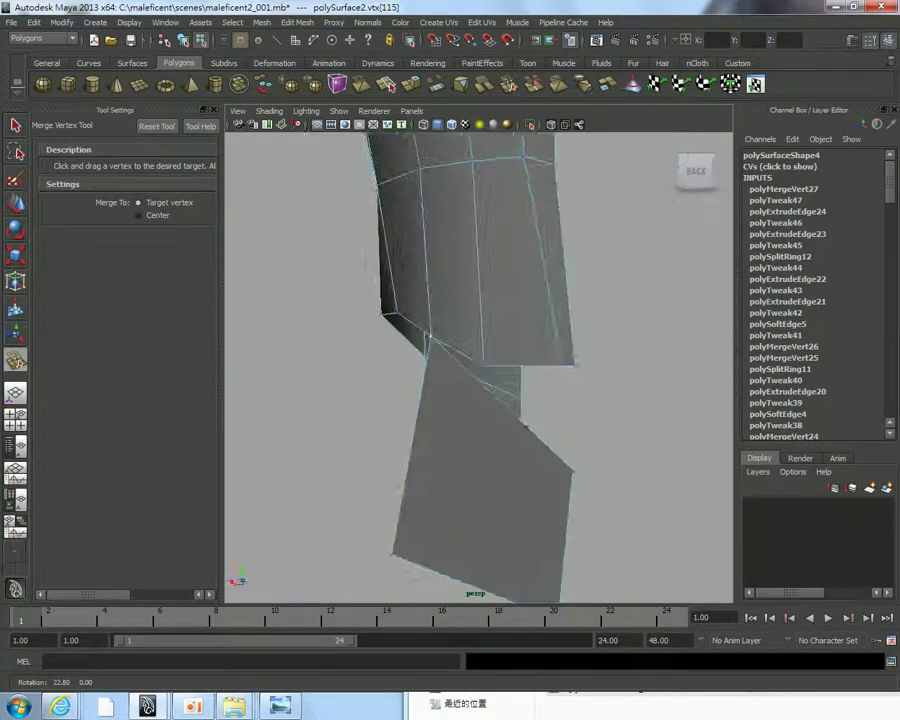
left_click_drag(592, 363, 536, 384)
Inspect the leg mesh from below and behind, then undo the last vertex merge.
key("w")
mouse_move(536, 384)
right_mouse_down("alt")
mouse_move(496, 441)
mouse_move(600, 410)
right_mouse_up("alt")
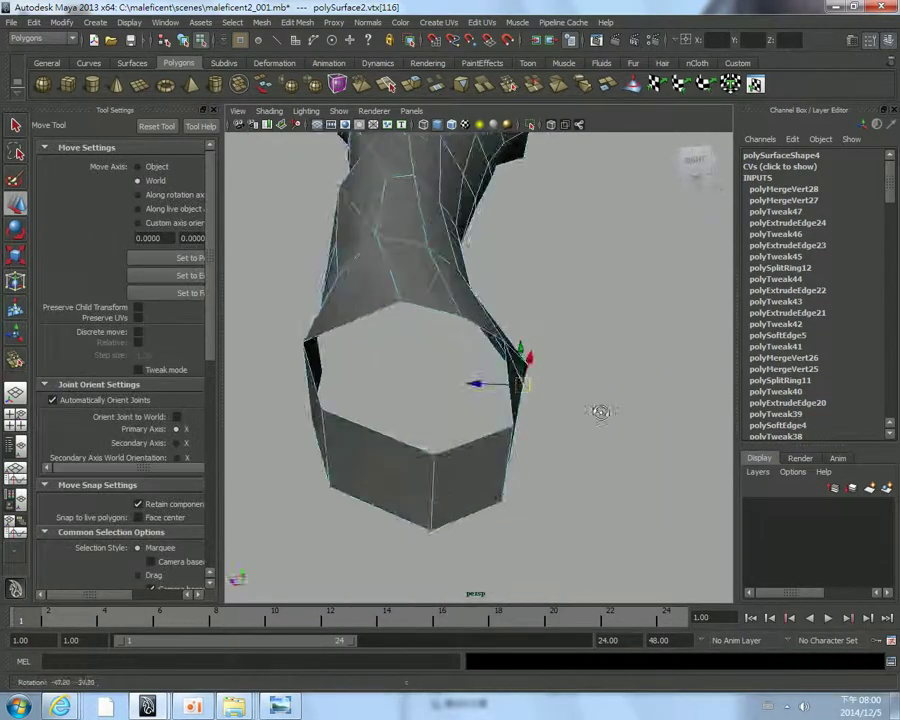
mouse_move(600, 410)
left_mouse_down("alt")
mouse_move(516, 444)
mouse_move(436, 317)
left_mouse_up("alt")
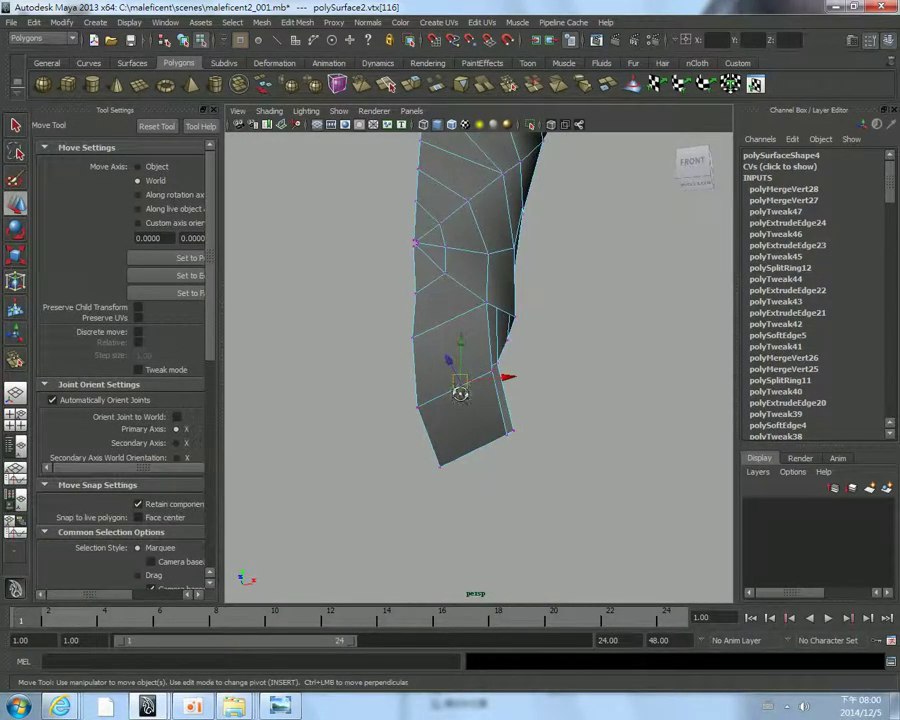
mouse_move(460, 393)
left_mouse_down("alt")
mouse_move(444, 374)
mouse_move(424, 432)
mouse_move(291, 443)
left_mouse_up("alt")
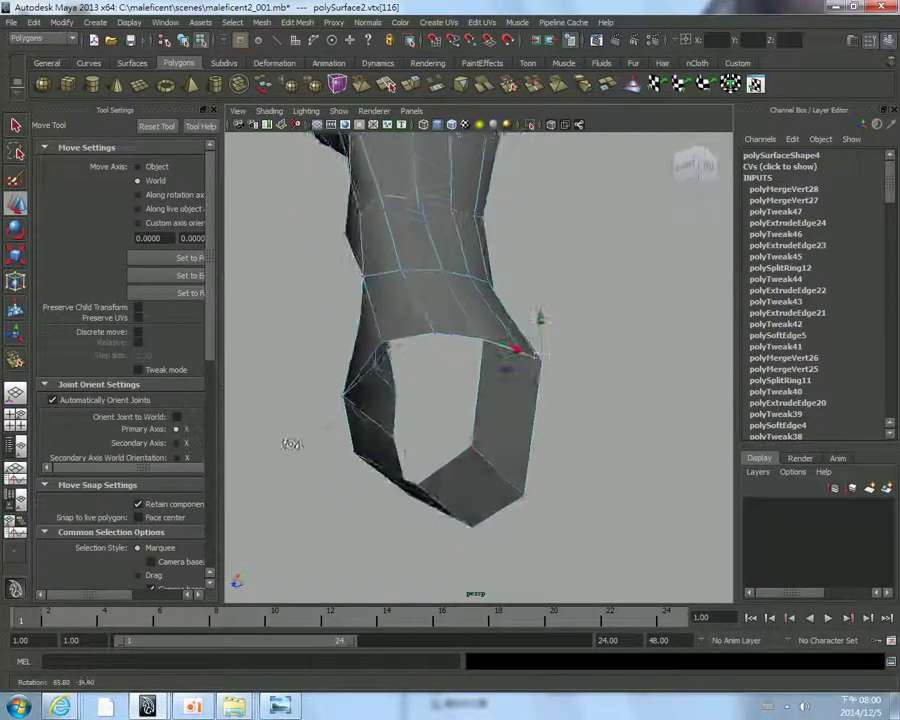
mouse_move(291, 443)
right_mouse_down("alt")
mouse_move(512, 365)
mouse_move(436, 448)
mouse_move(372, 458)
right_mouse_up("alt")
left_click_drag(372, 458, 418, 432, "alt")
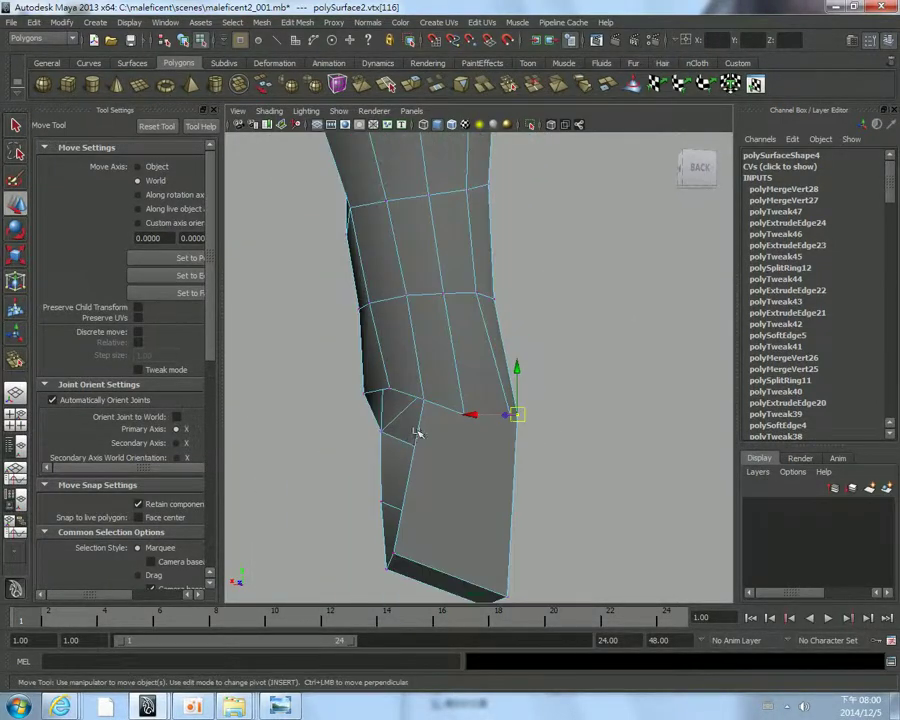
right_click_drag(418, 432, 462, 511, "alt")
mouse_move(460, 444)
right_mouse_down("alt")
mouse_move(508, 420)
mouse_move(448, 370)
mouse_move(448, 333)
right_mouse_up("alt")
mouse_move(444, 338)
left_mouse_down("alt")
mouse_move(488, 428)
mouse_move(486, 410)
mouse_move(493, 417)
left_mouse_up("alt")
key("ctrl+z")
key("ctrl+z")
key("ctrl+z")
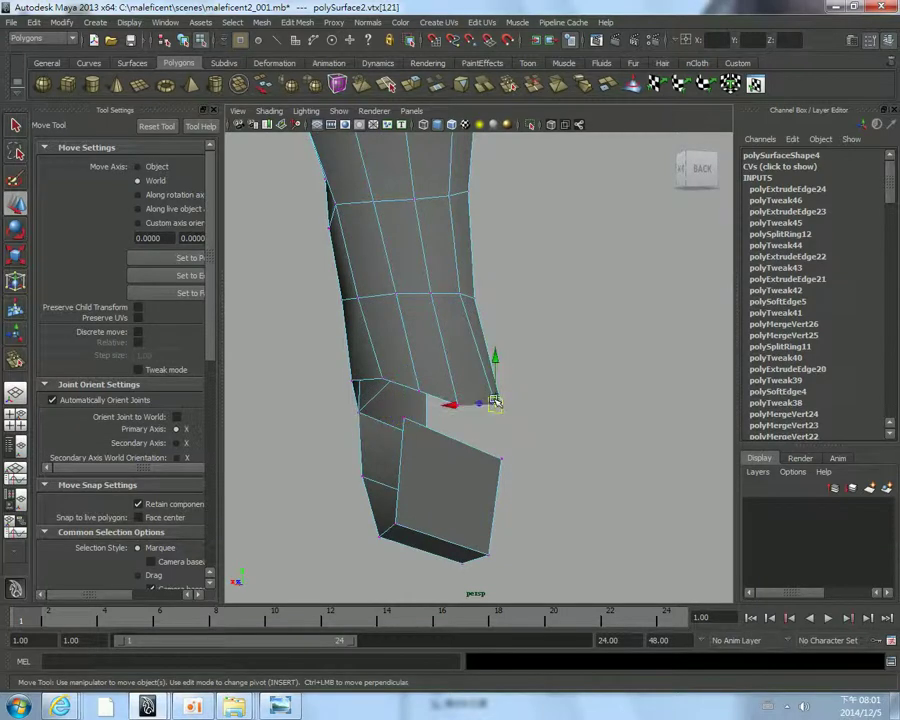
Undo the recent vertex moves on the hip's lower edge.
left_click(436, 420)
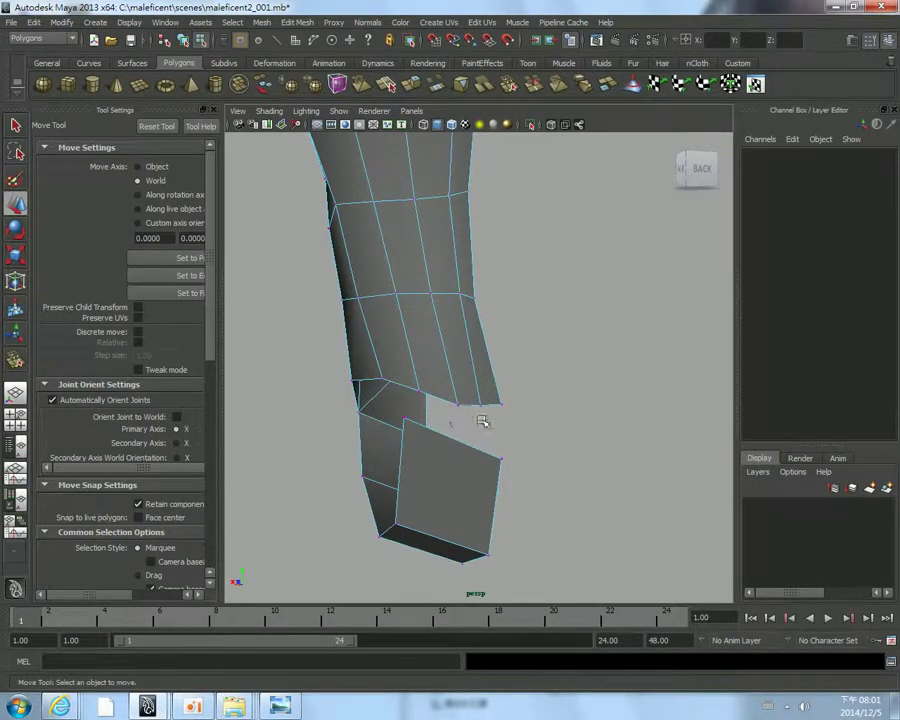
mouse_move(482, 422)
left_mouse_down("alt")
mouse_move(566, 414)
mouse_move(546, 427)
left_mouse_up("alt")
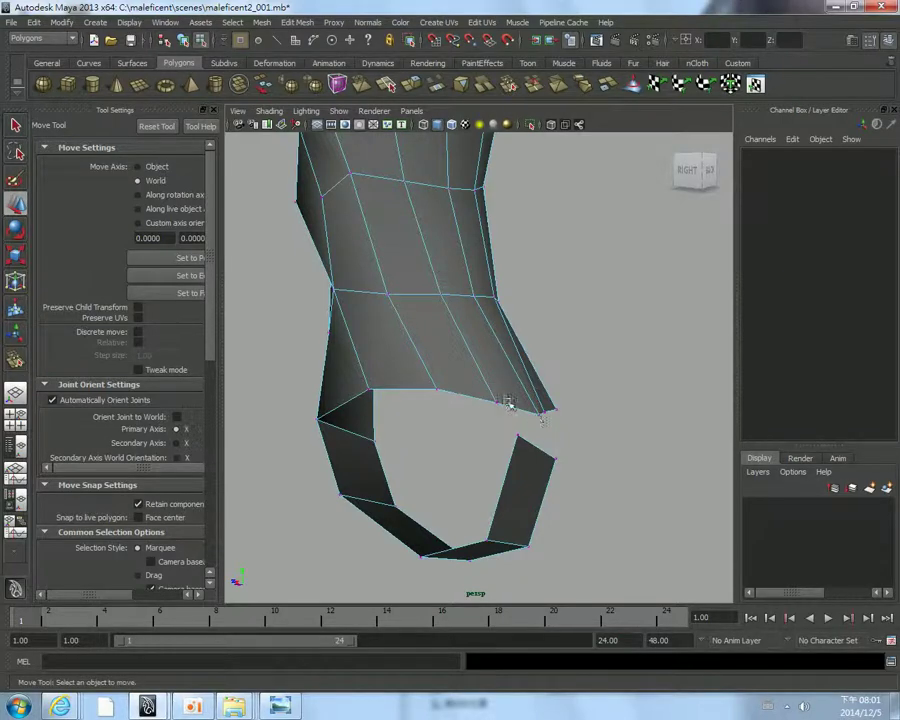
left_click(508, 402)
mouse_move(486, 416)
left_mouse_down("alt")
mouse_move(486, 424)
mouse_move(463, 423)
mouse_move(482, 426)
mouse_move(426, 416)
mouse_move(449, 415)
left_mouse_up("alt")
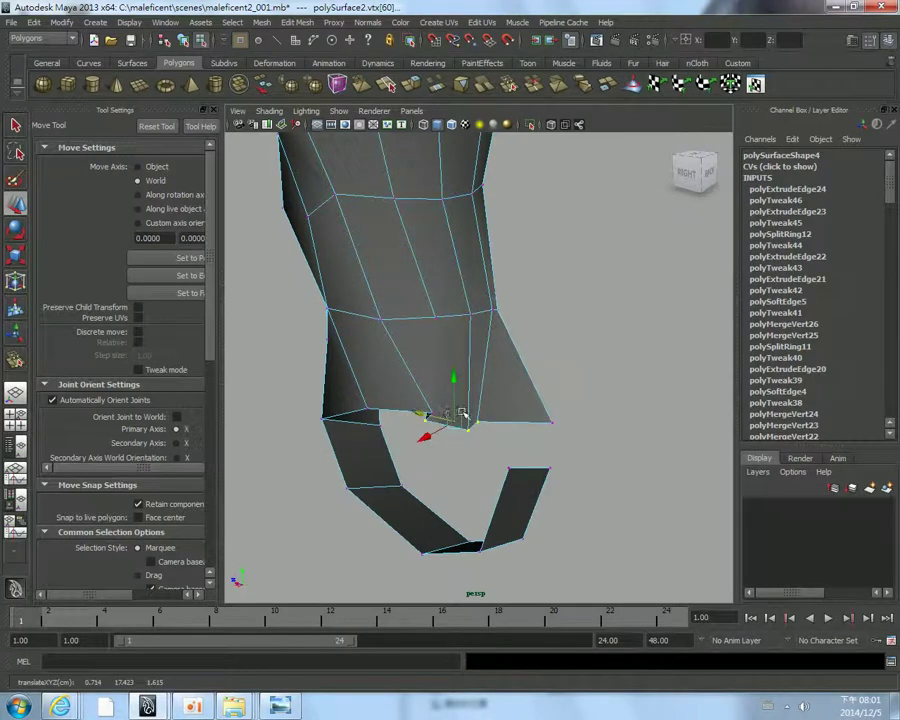
key("ctrl+z")
key("ctrl+z")
key("ctrl+z")
key("ctrl+z")
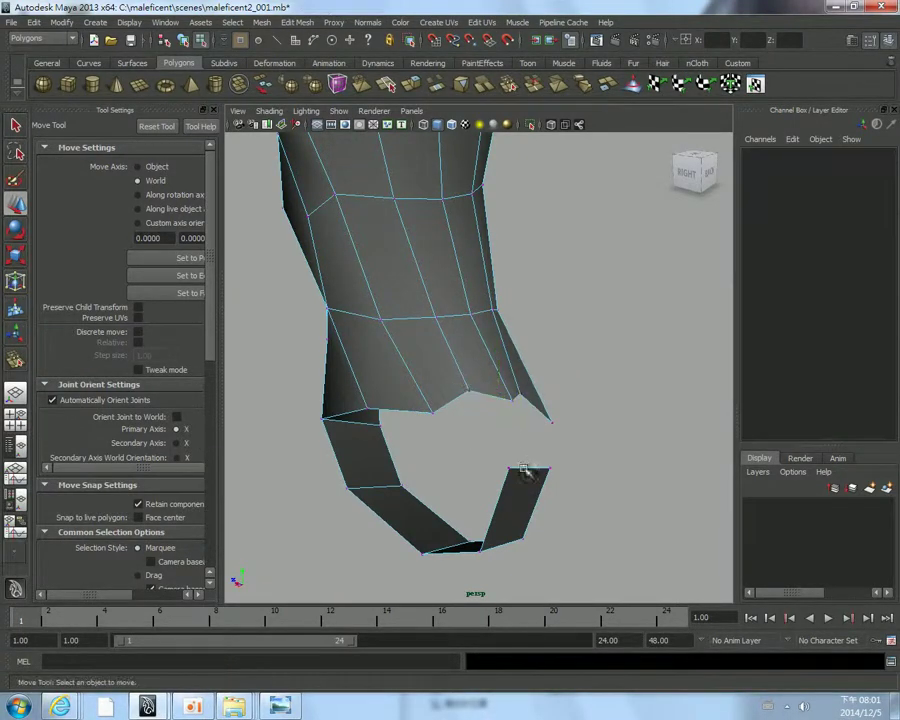
Merge the leg band's corner vertex into the hip's lower corner.
left_click(524, 470)
mouse_move(524, 470)
left_mouse_down("alt")
mouse_move(484, 444)
mouse_move(530, 436)
mouse_move(512, 416)
mouse_move(482, 442)
mouse_move(518, 398)
mouse_move(330, 402)
left_mouse_up("alt")
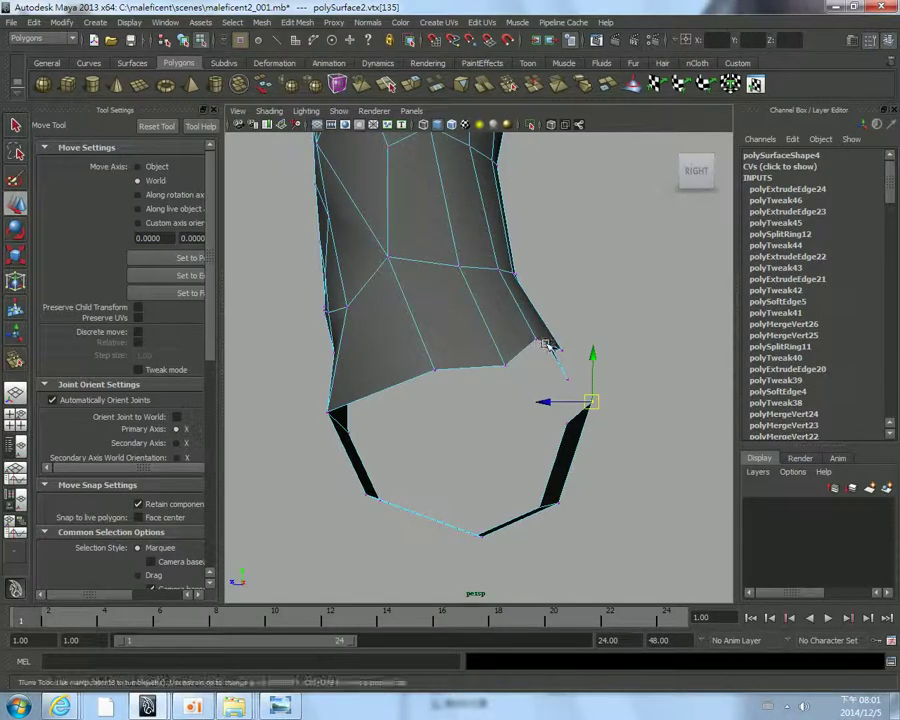
left_click_drag(556, 351, 501, 358, "alt")
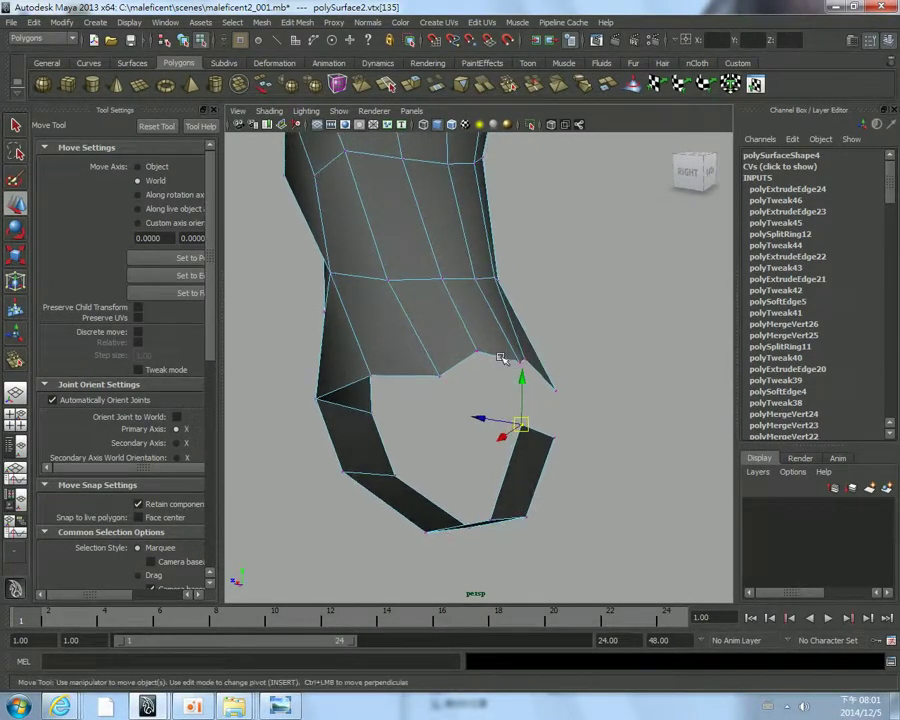
right_click_drag(548, 385, 610, 392, "shift")
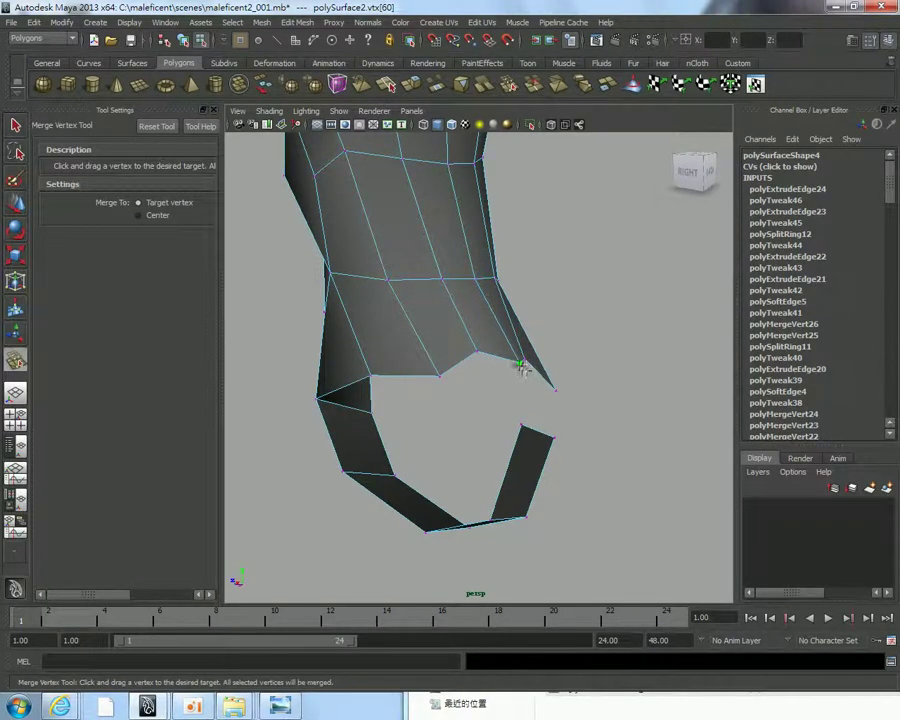
left_click_drag(517, 422, 521, 427)
left_click_drag(466, 412, 528, 390, "alt")
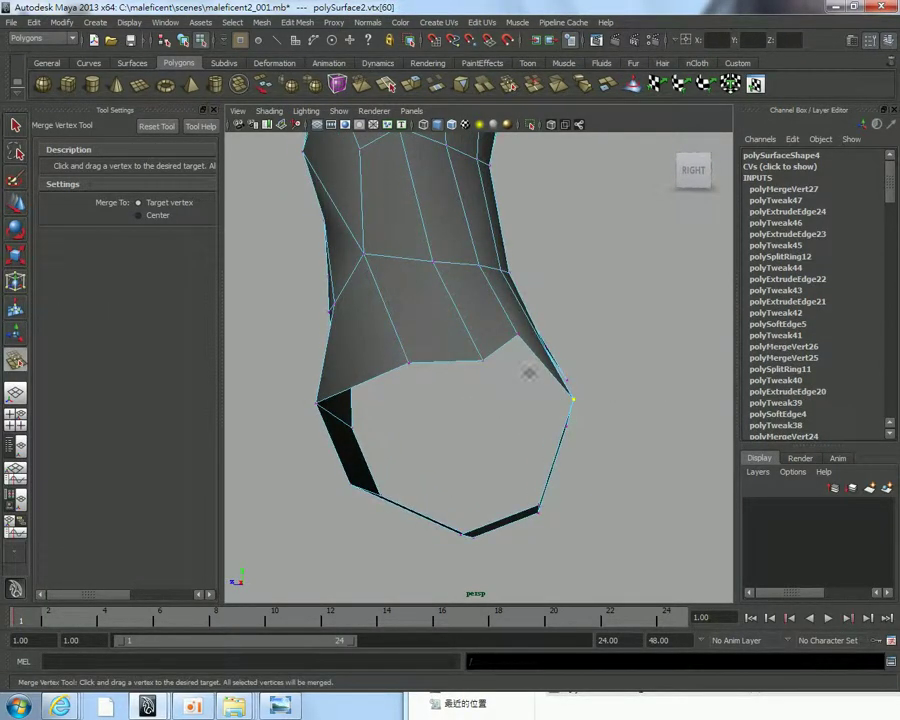
left_click(526, 374)
key("w")
Even out the hip's lower edge by repositioning several of its vertices.
left_click(521, 335)
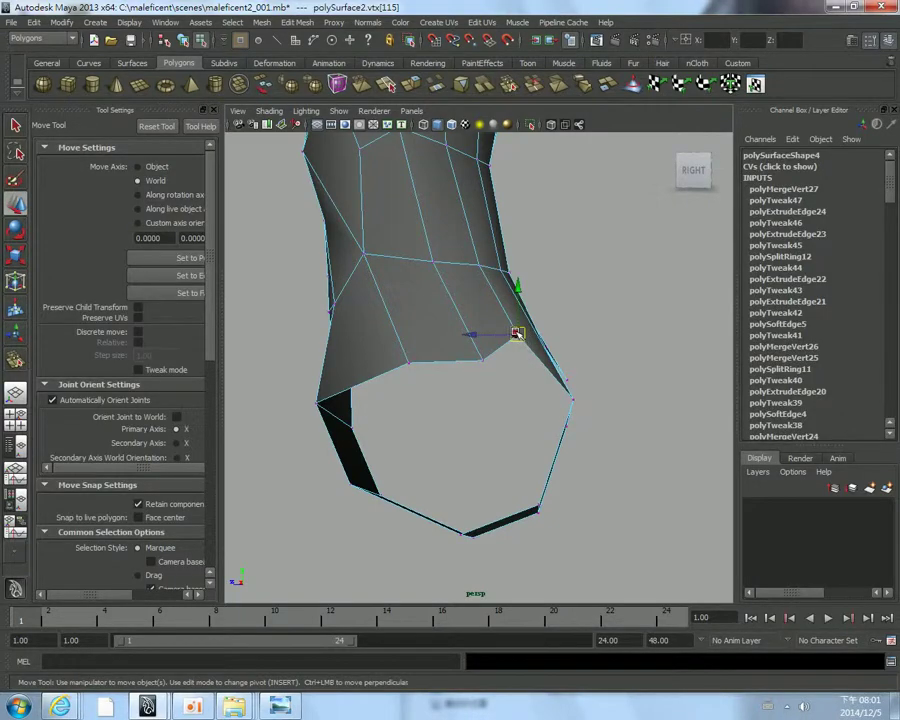
left_click_drag(518, 337, 470, 362)
left_click(536, 404)
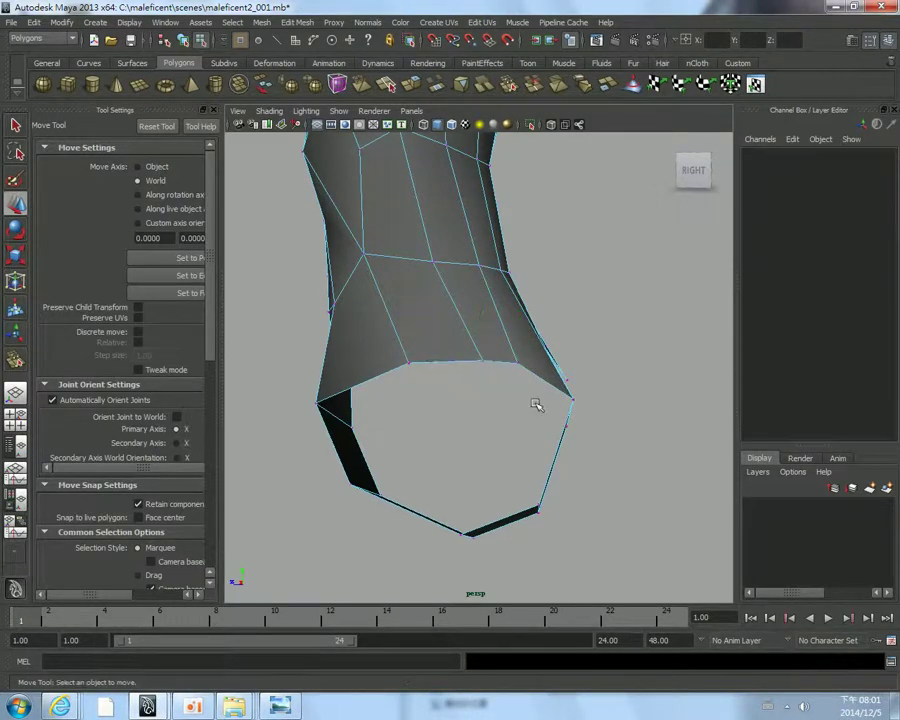
left_click(408, 360)
left_click_drag(464, 364, 430, 353)
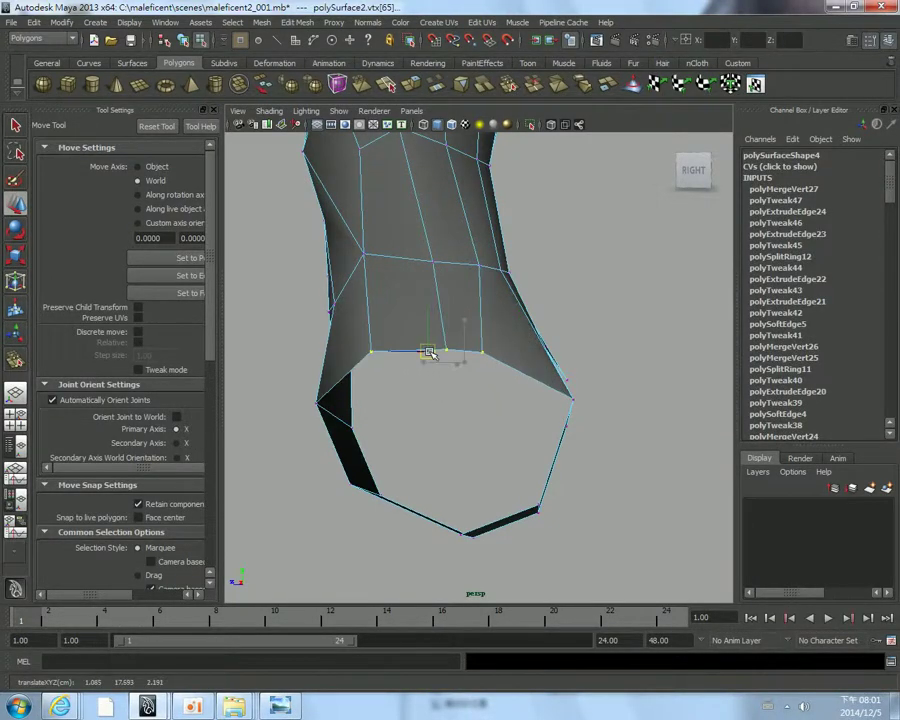
left_click(383, 402)
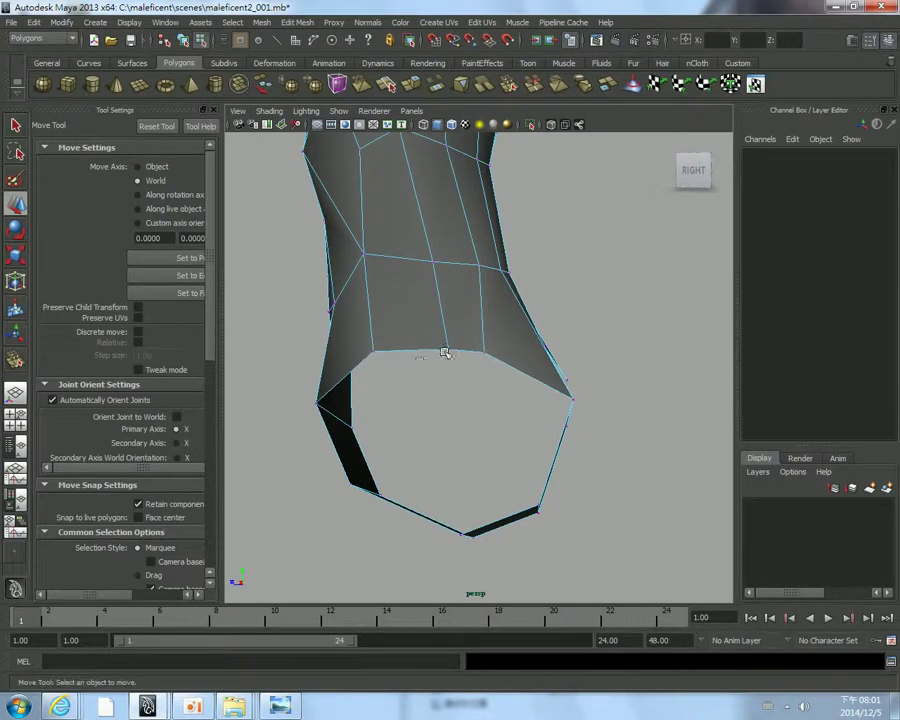
left_click(490, 349)
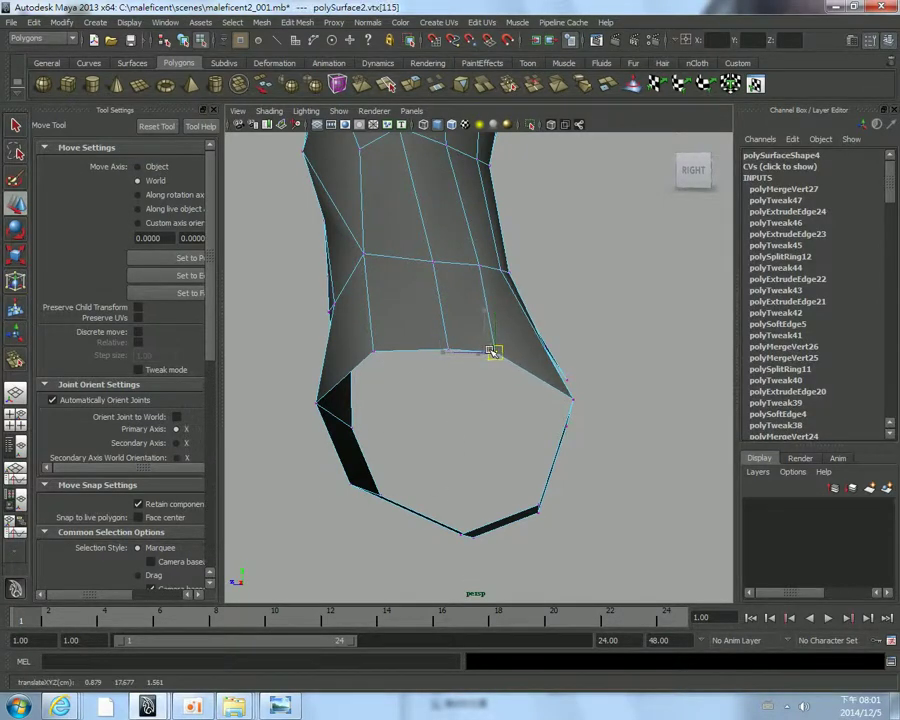
mouse_move(490, 350)
left_mouse_down("alt")
mouse_move(480, 380)
mouse_move(513, 402)
mouse_move(544, 382)
mouse_move(530, 394)
mouse_move(482, 396)
mouse_move(480, 378)
left_mouse_up("alt")
left_click(493, 285)
Extrude the back hip edge beside the gap and pull it out to the right.
right_click_drag(480, 378, 412, 366)
left_click(478, 375)
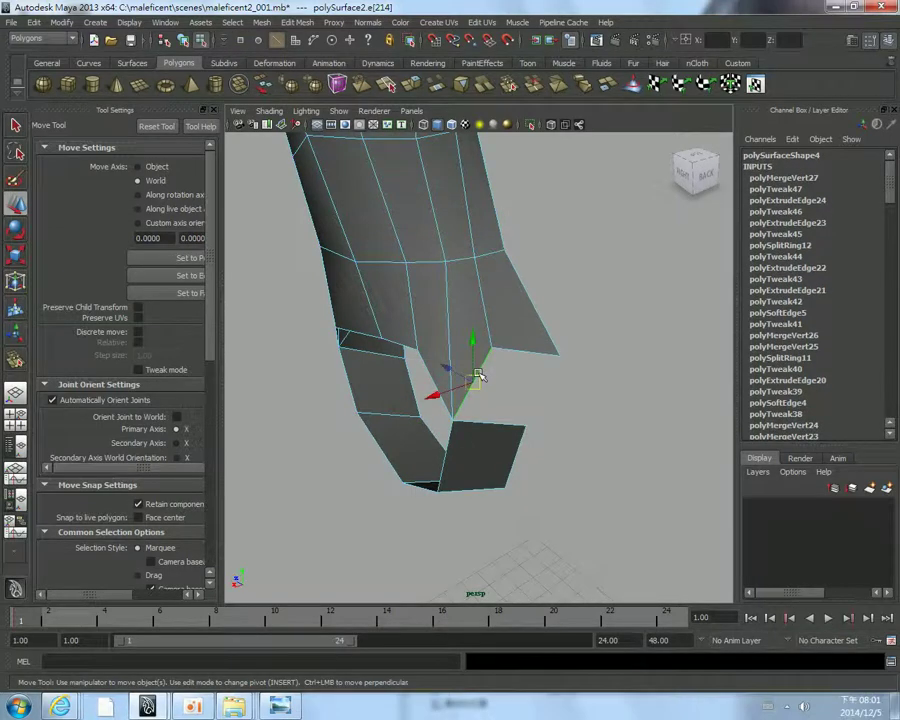
right_click_drag(478, 372, 490, 404, "shift")
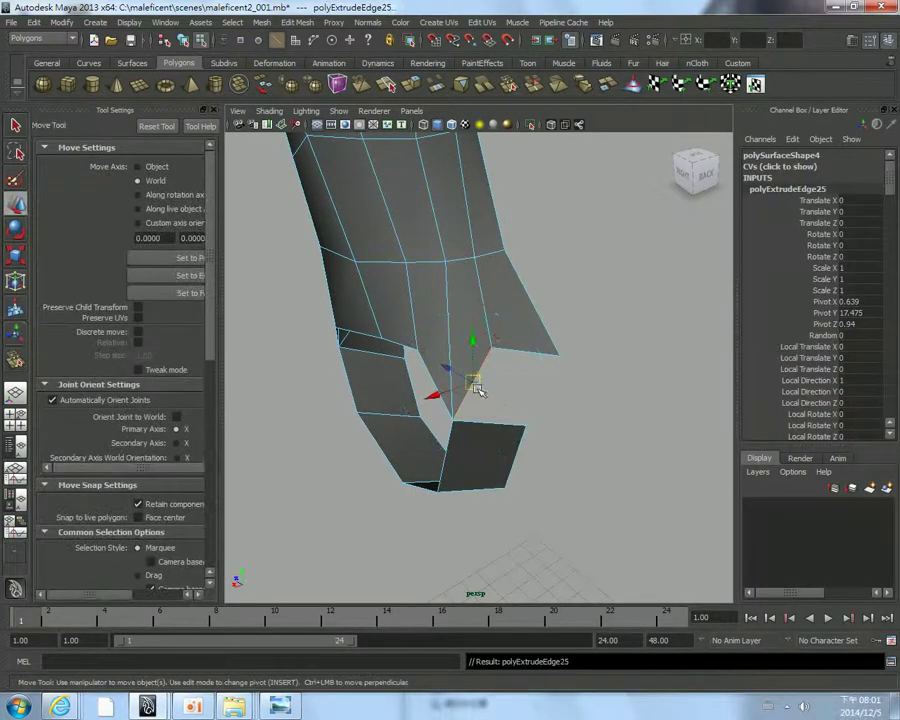
left_click_drag(476, 380, 523, 385)
Merge the new face's tip vertex onto the leg band.
right_click_drag(552, 356, 538, 334)
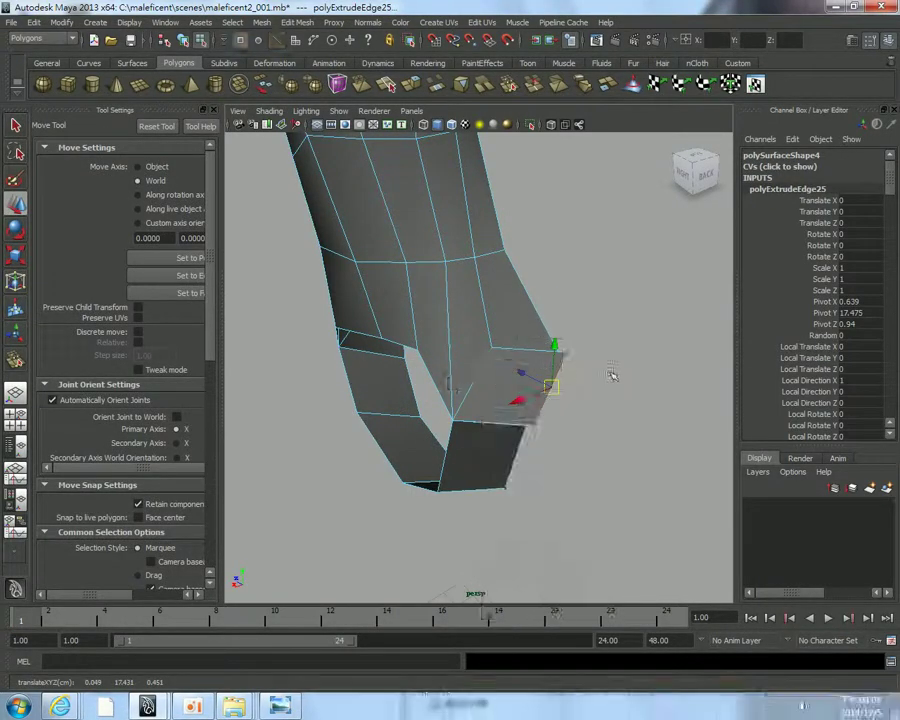
left_click(563, 354)
right_click_drag(589, 292, 578, 320, "shift")
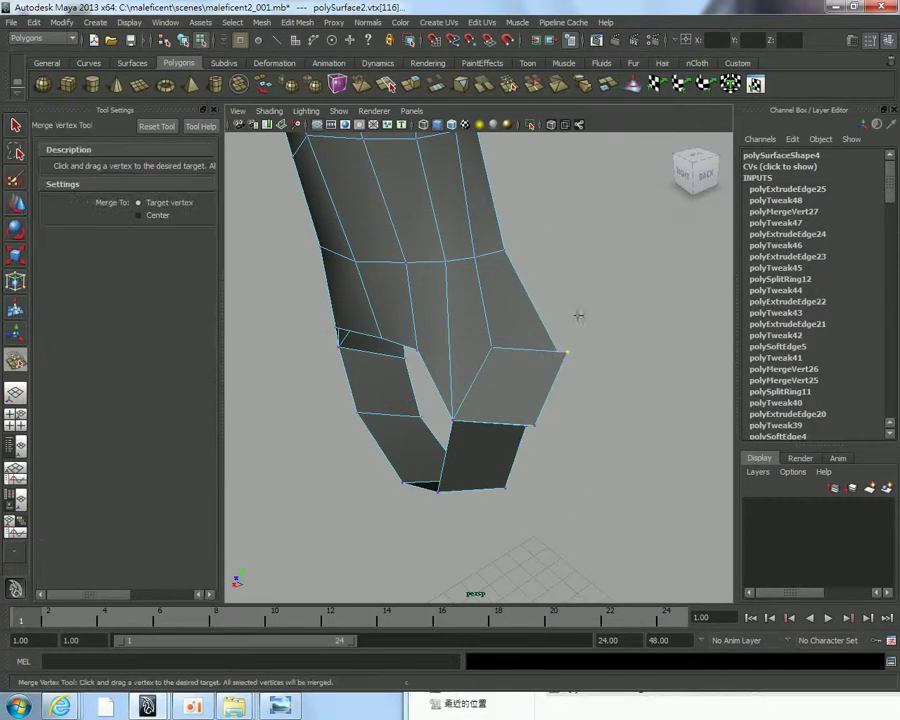
mouse_move(594, 380)
left_mouse_down("alt")
mouse_move(496, 476)
mouse_move(544, 426)
left_mouse_up("alt")
left_click_drag(555, 320, 540, 340)
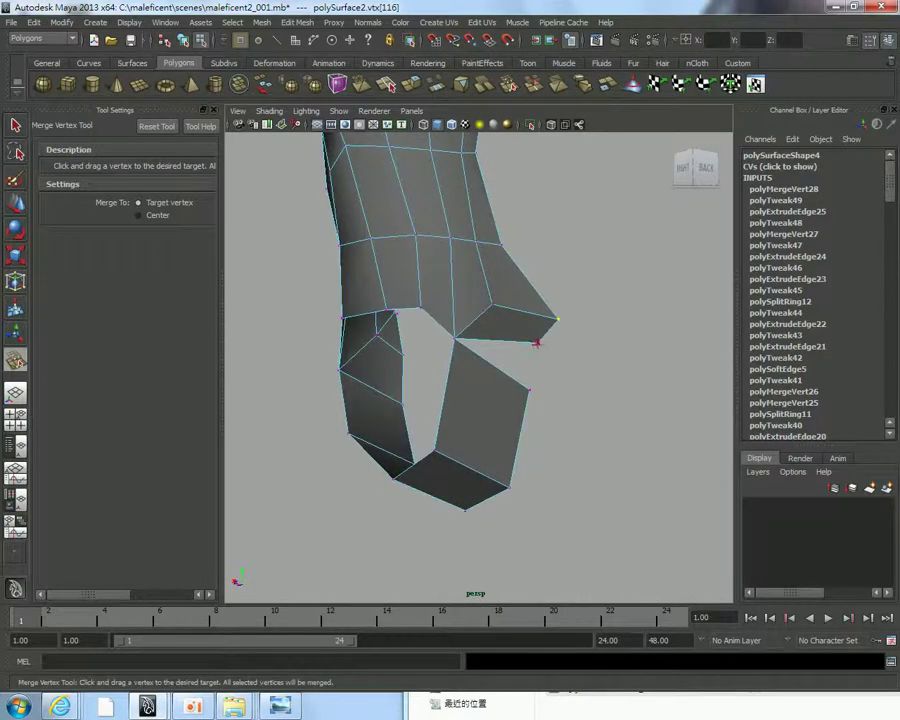
left_click_drag(544, 426, 536, 386, "alt")
Adjust a vertex on the leg opening and check the closed ring from the side.
key("w")
left_click(588, 399)
mouse_move(588, 399)
left_mouse_down("alt")
mouse_move(565, 382)
mouse_move(559, 398)
left_mouse_up("alt")
left_click(508, 333)
mouse_move(508, 333)
left_mouse_down("alt")
mouse_move(569, 376)
mouse_move(470, 342)
mouse_move(506, 335)
left_mouse_up("alt")
left_click(570, 367)
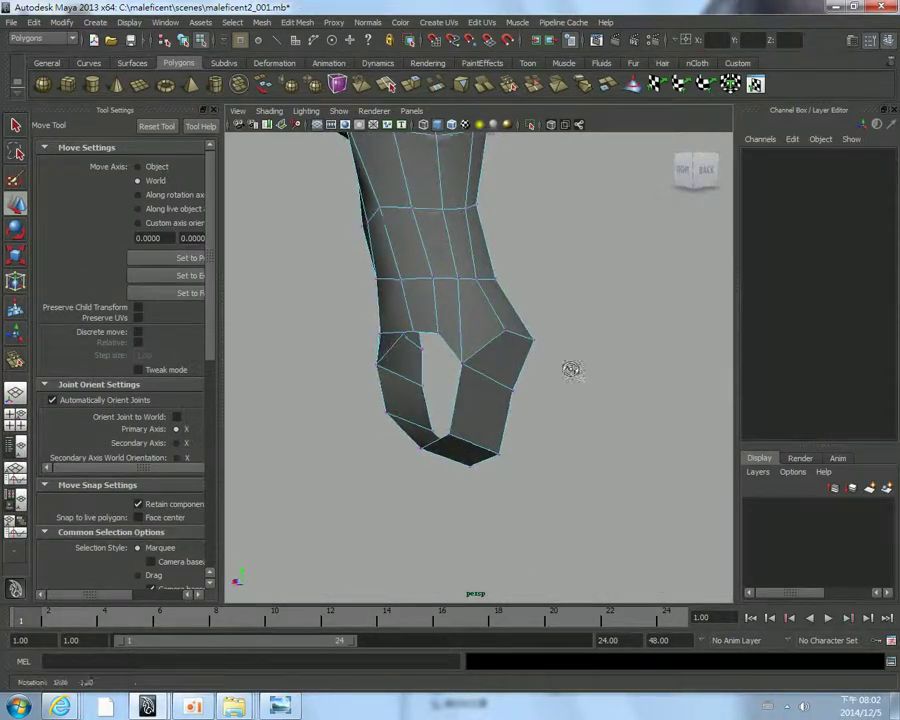
left_click_drag(570, 367, 538, 337, "alt")
Fit the upper hip vertices to the side reference outline.
key("space")
key("space")
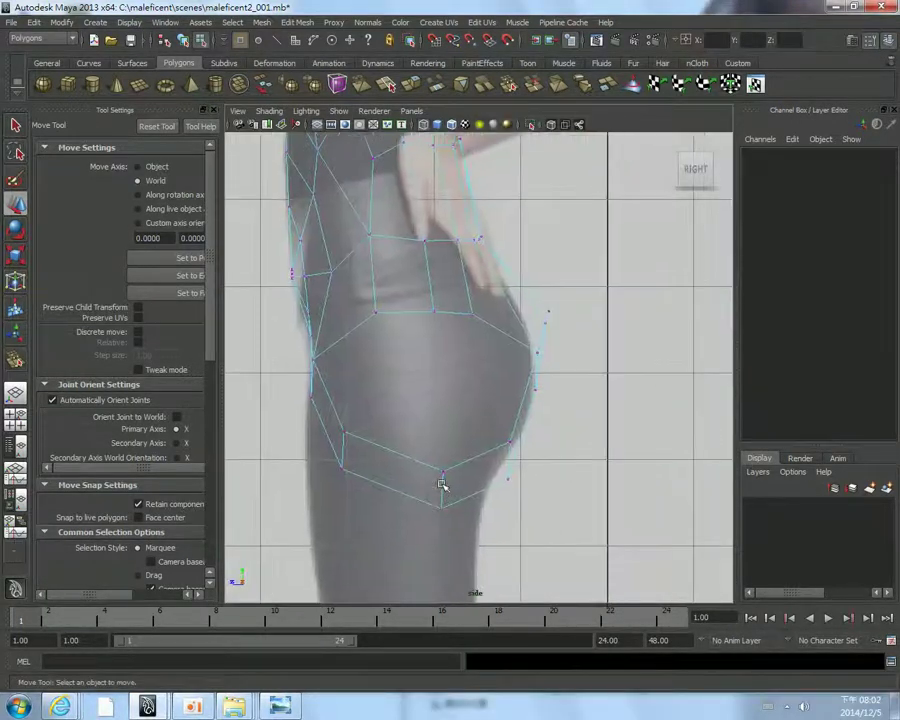
scroll(440, 482, "up", 3)
left_click_drag(418, 270, 418, 272)
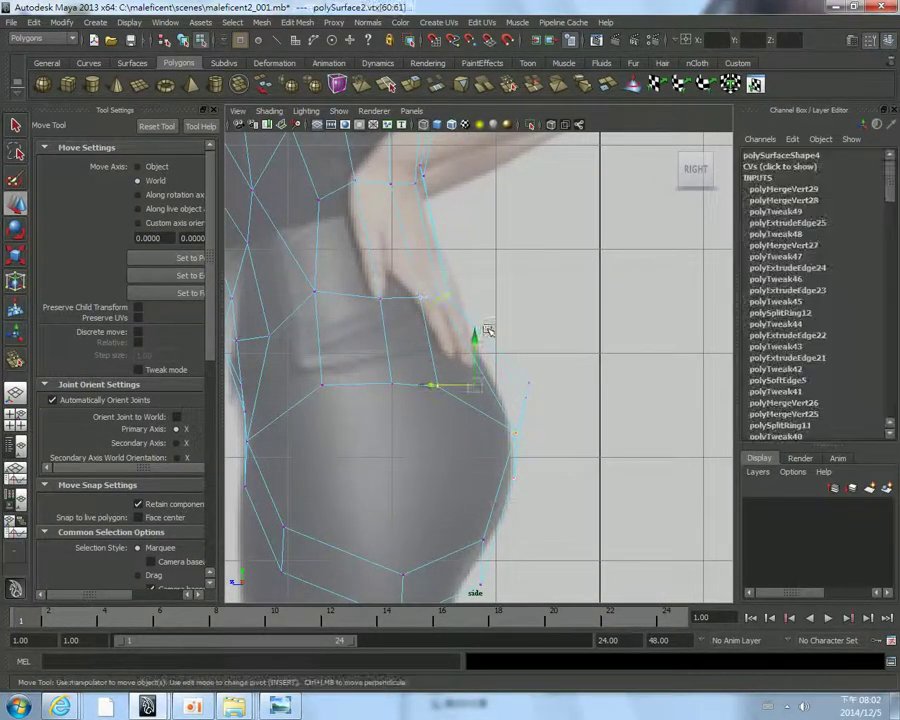
middle_click_drag(352, 303, 399, 338)
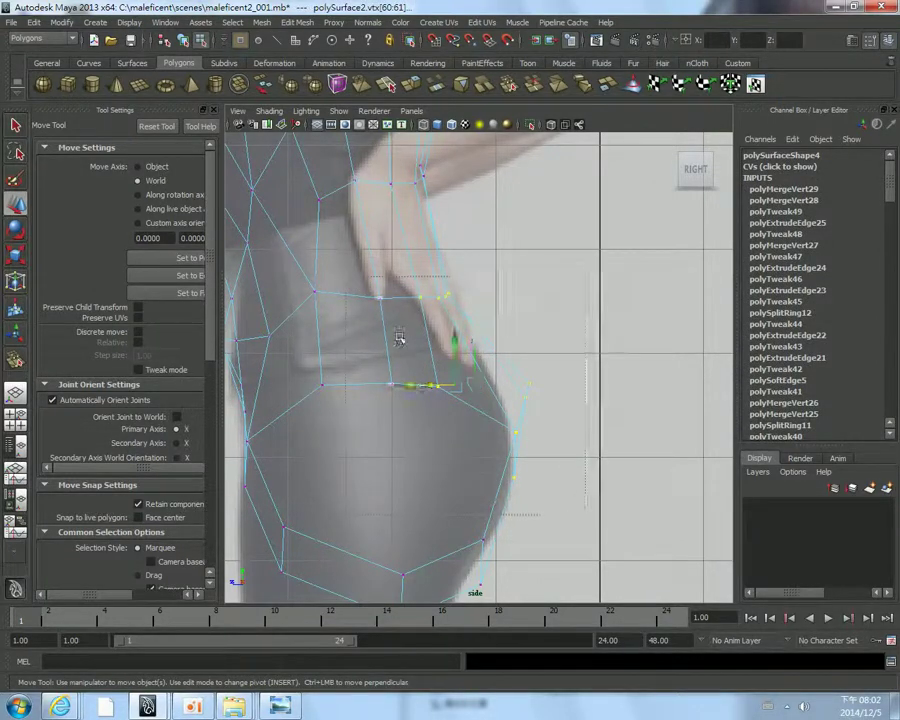
middle_click_drag(393, 385, 376, 380)
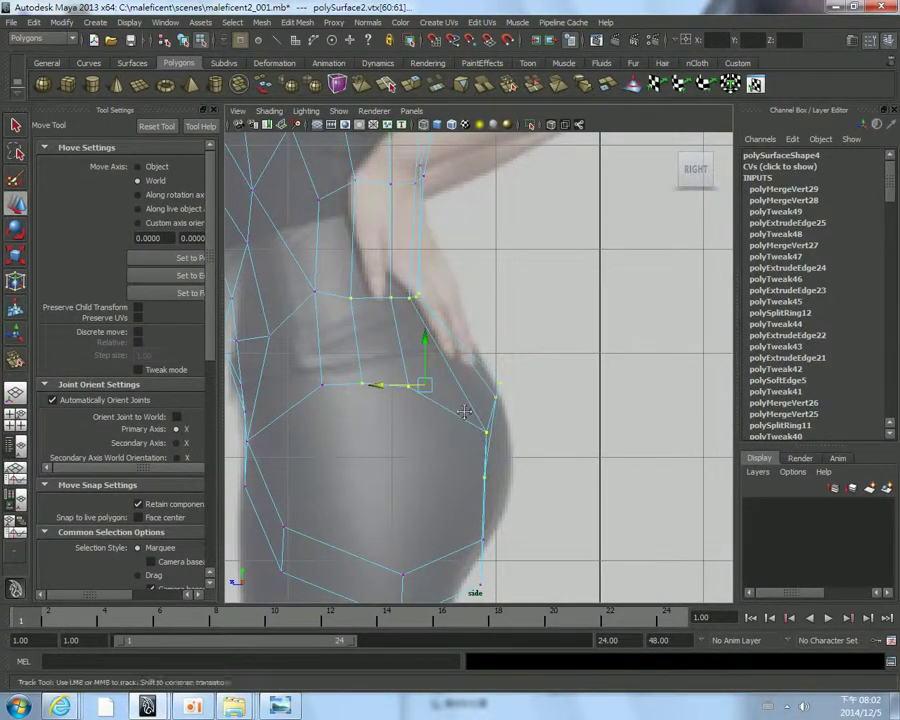
scroll(434, 366, "down", 2)
scroll(434, 366, "up", 2)
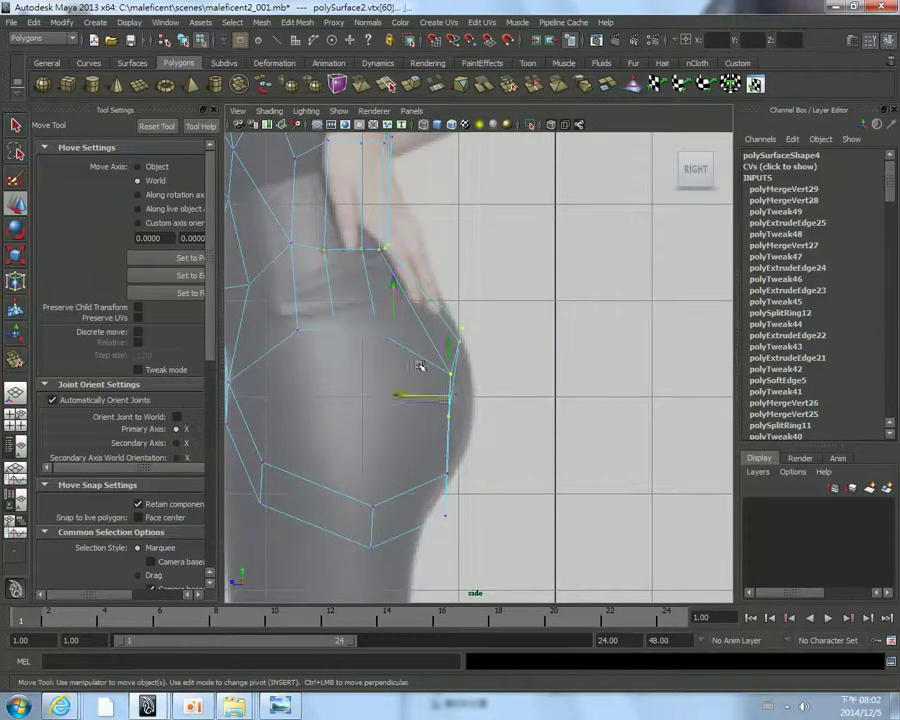
middle_click_drag(405, 394, 407, 398)
Move several hip-edge vertices onto the reference's buttock and thigh silhouette.
scroll(418, 398, "up", 3)
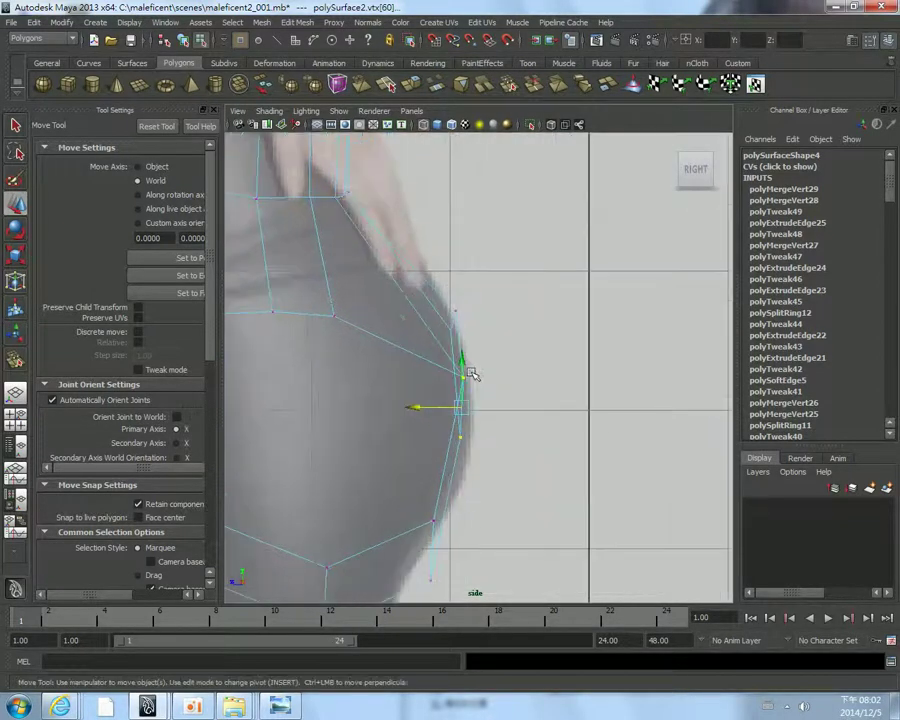
scroll(504, 376, "up", 2)
scroll(510, 334, "up", 2)
left_click(493, 368)
left_click(468, 347)
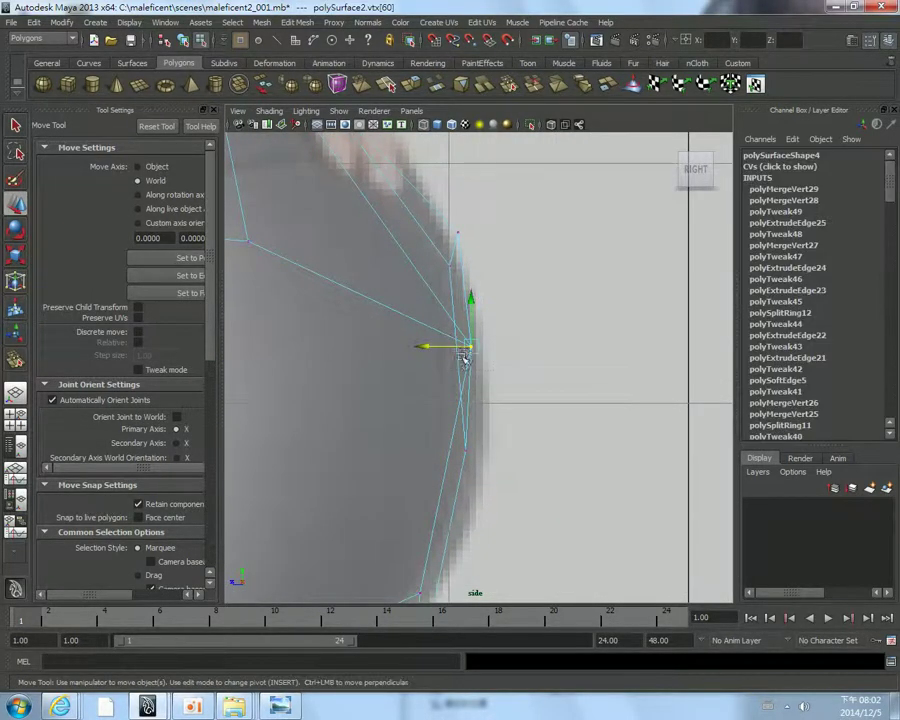
middle_click_drag(464, 352, 402, 354)
left_click(428, 411)
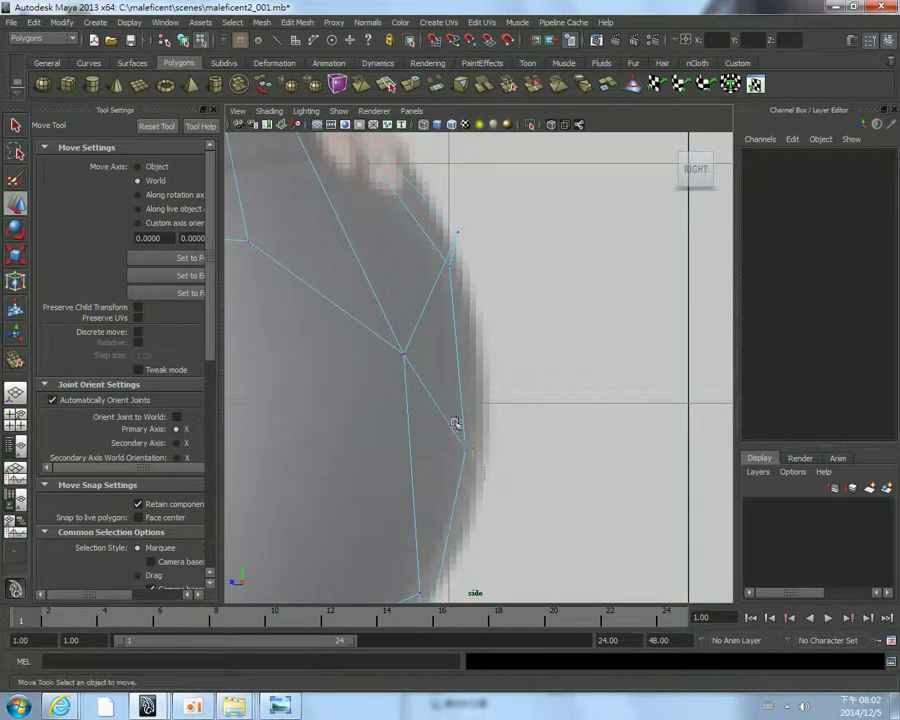
left_click(466, 450)
mouse_move(464, 446)
middle_mouse_down()
mouse_move(484, 470)
mouse_move(536, 285)
mouse_move(486, 344)
mouse_move(525, 459)
middle_mouse_up()
left_click_drag(524, 463, 428, 272)
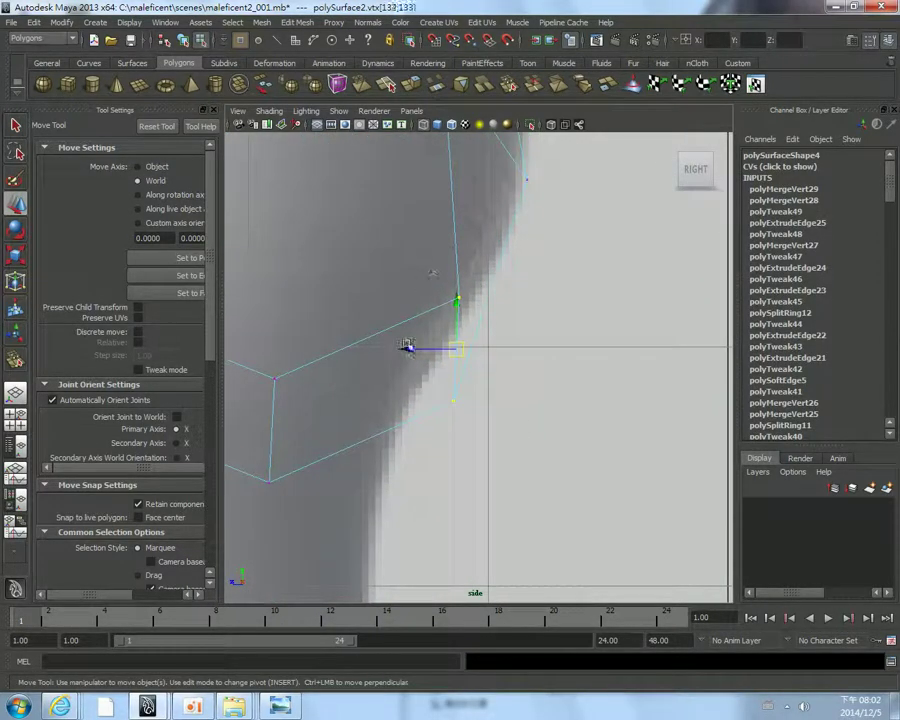
left_click_drag(410, 352, 362, 348)
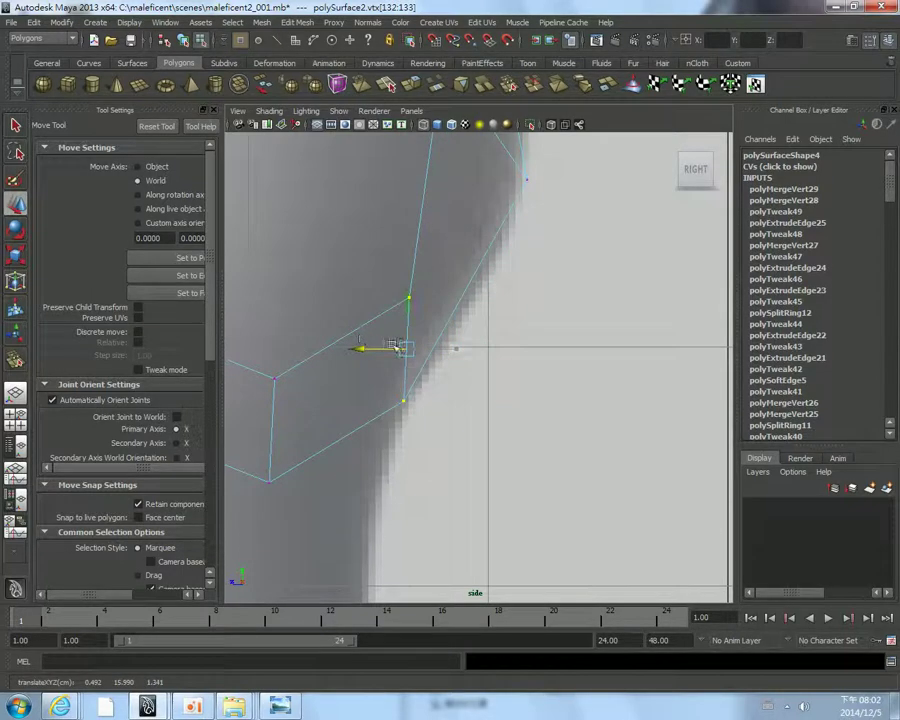
left_click(456, 392)
Align the upper hip line and back-of-hip vertex with the reference's buttock curve.
scroll(440, 400, "down", 2)
scroll(432, 412, "down", 2)
scroll(440, 390, "down", 3)
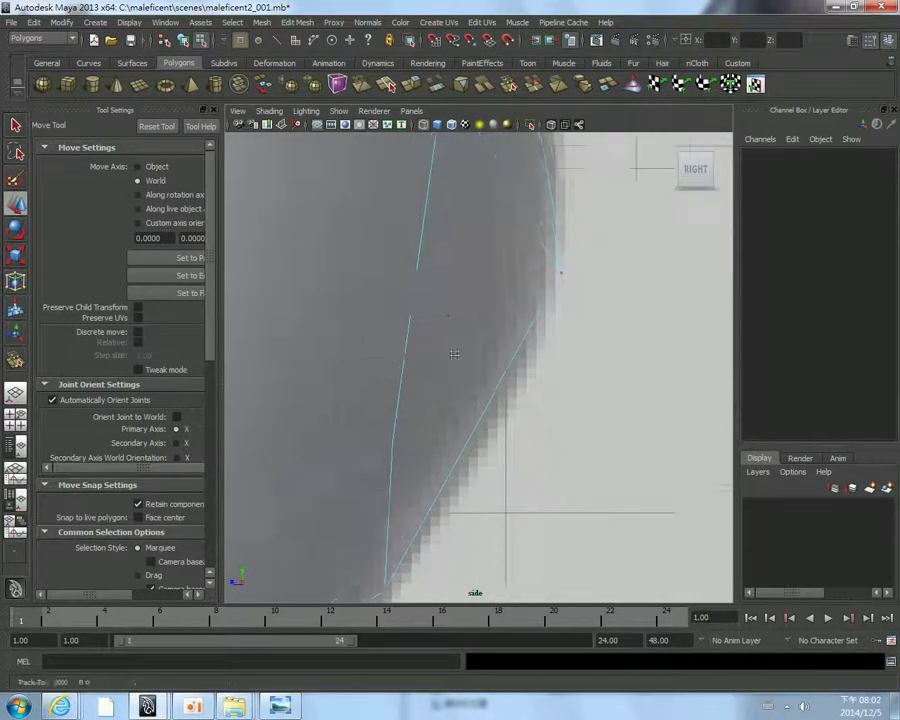
scroll(445, 356, "down", 5)
scroll(432, 359, "up", 3)
scroll(390, 340, "up", 2)
scroll(420, 320, "up", 2)
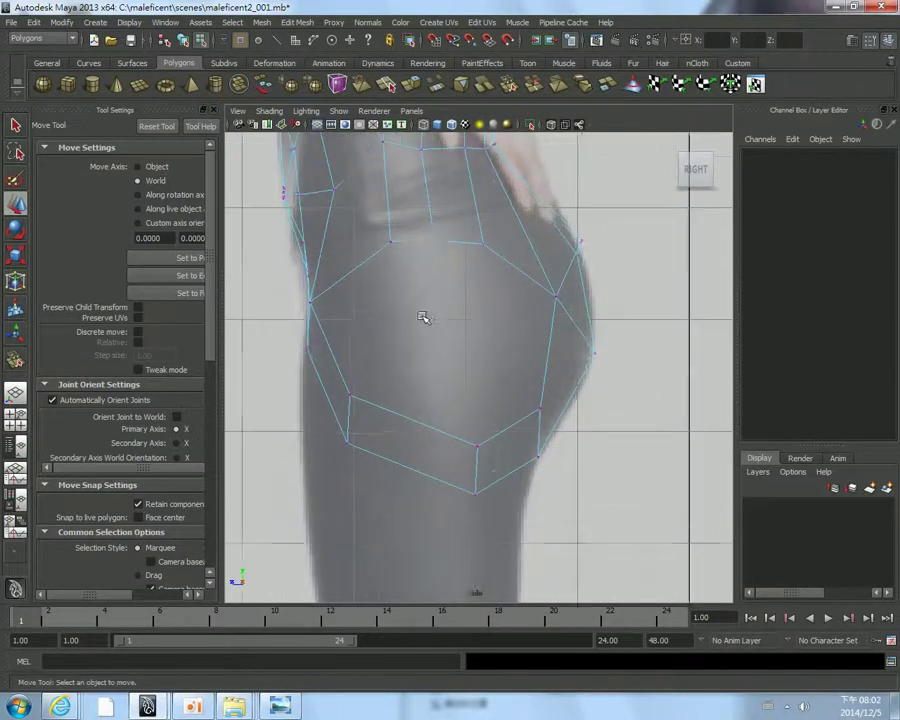
scroll(428, 330, "up", 1)
left_click(397, 260)
left_click_drag(397, 259, 354, 260)
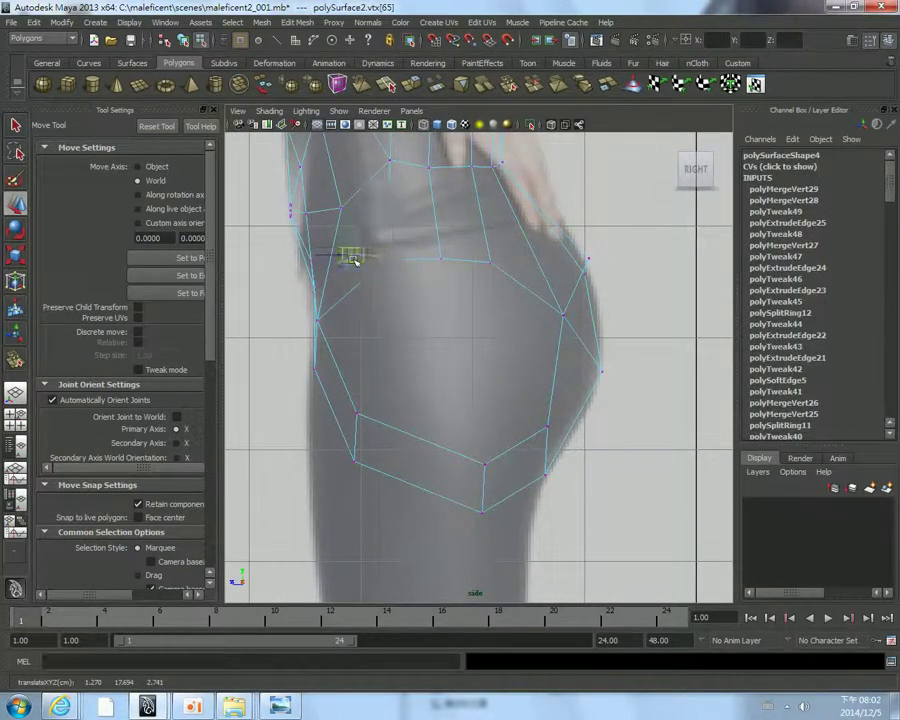
left_click(490, 262)
left_click_drag(490, 264, 511, 275)
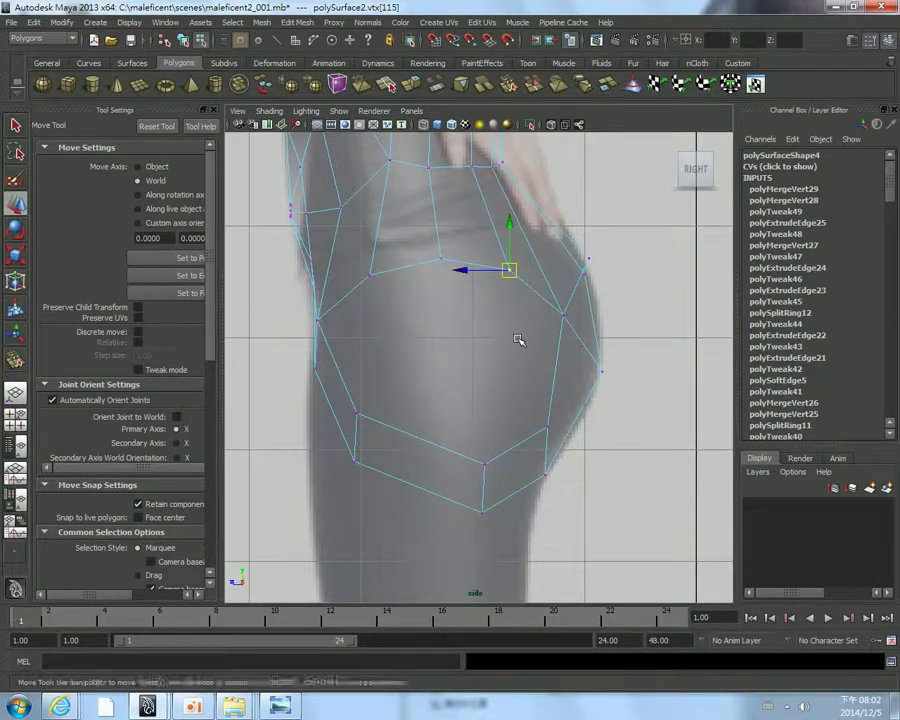
left_click(540, 289)
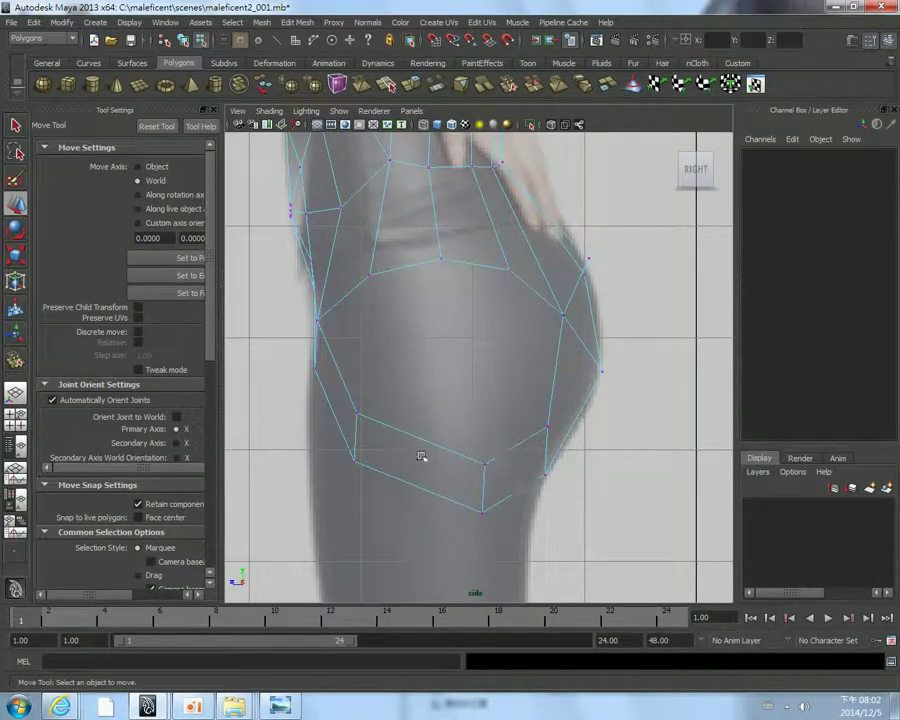
Select the hip's middle edge loop and turn on the Poly Count readout (135 verts, 250 edges, 114 faces).
right_click_drag(456, 262, 398, 260)
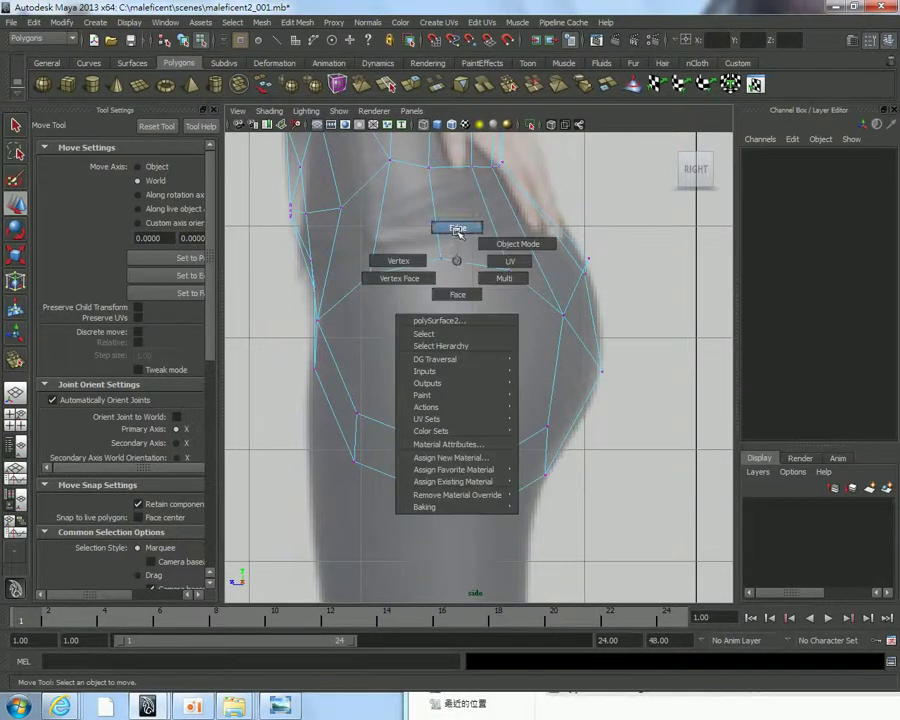
double_click(466, 262)
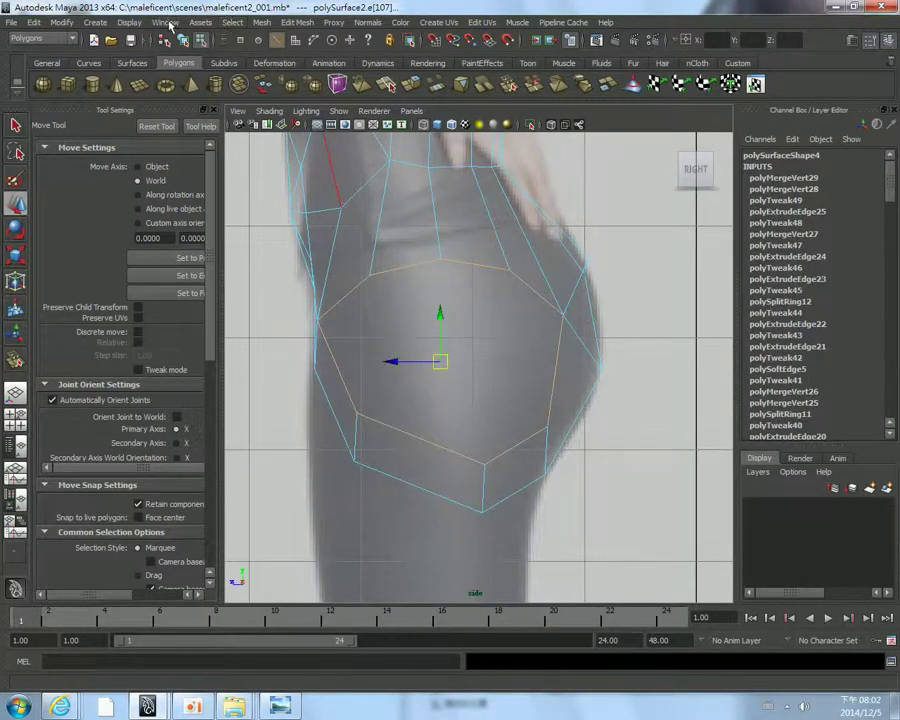
left_click(165, 22)
mouse_move(129, 22)
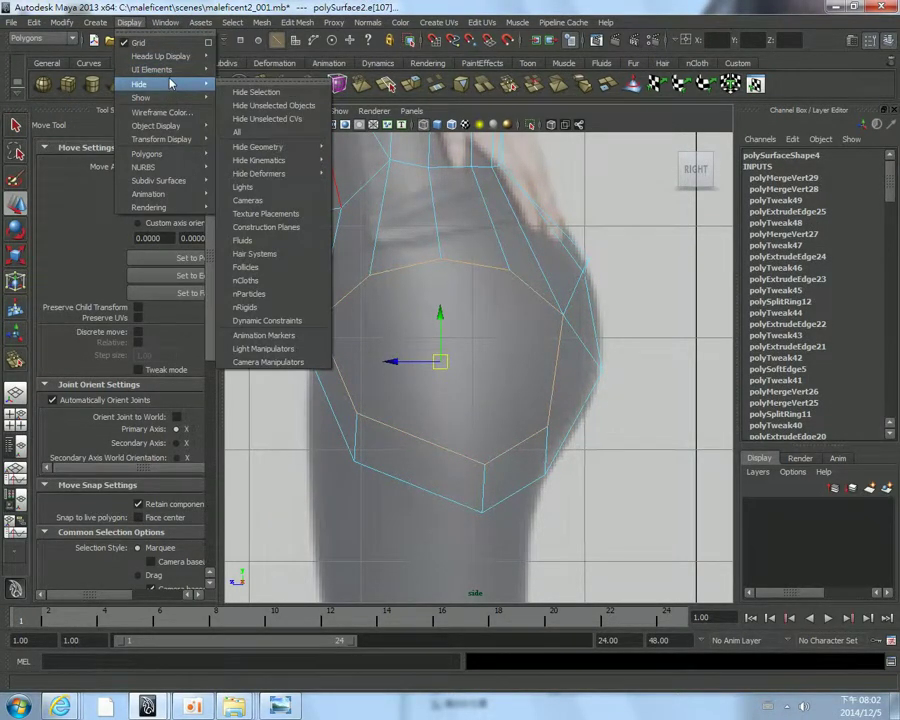
mouse_move(160, 56)
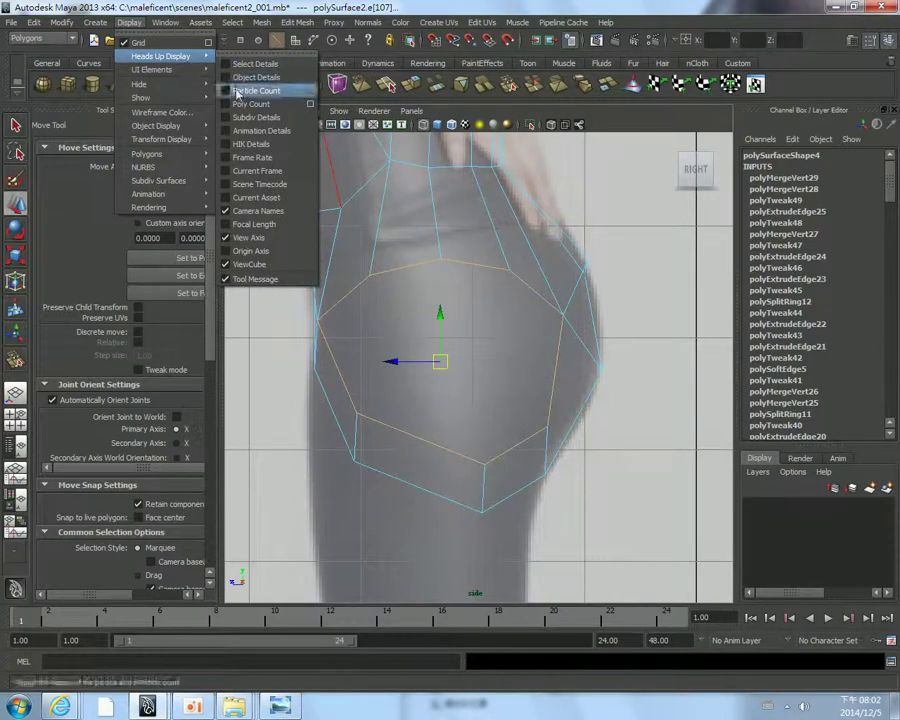
left_click(252, 103)
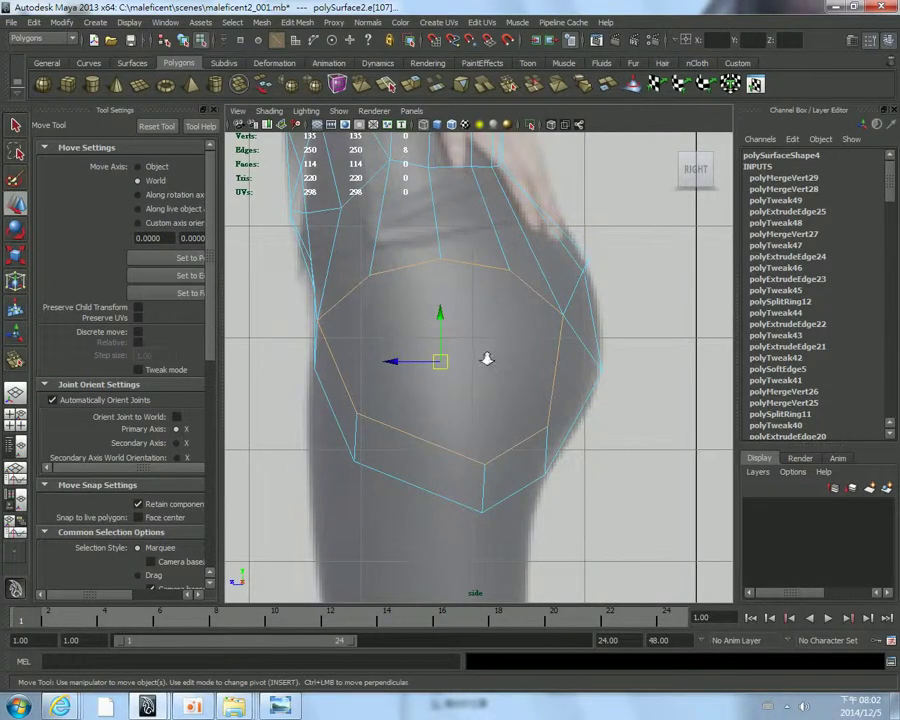
scroll(490, 346, "up", 2)
In the side view, select the front vertex of the hip loop in vertex mode.
middle_click_drag(442, 351, 455, 388, "alt")
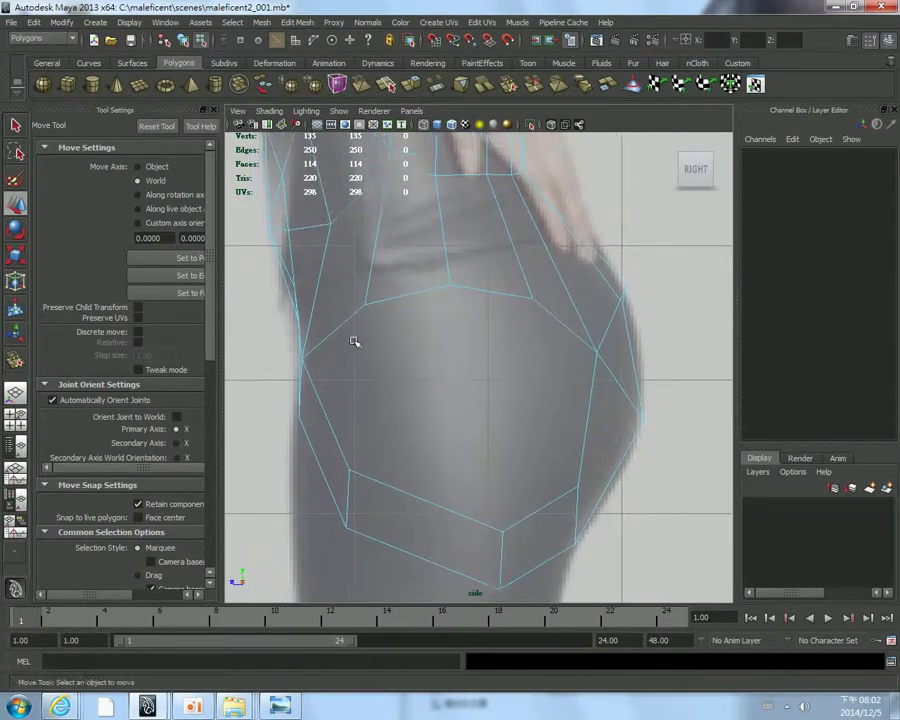
left_click(344, 327)
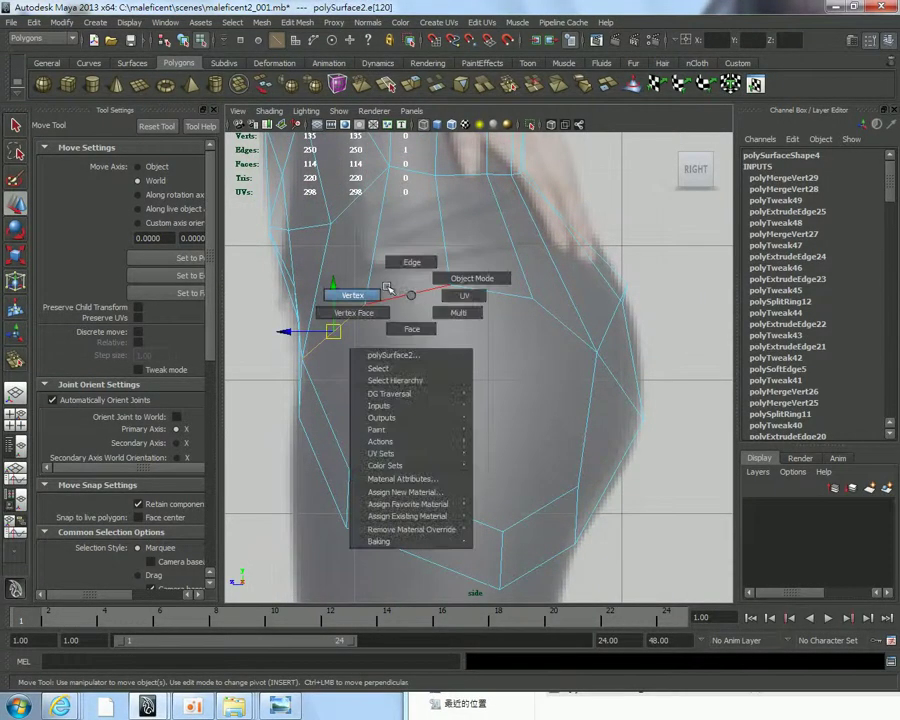
right_click_drag(410, 296, 348, 292)
left_click(364, 304)
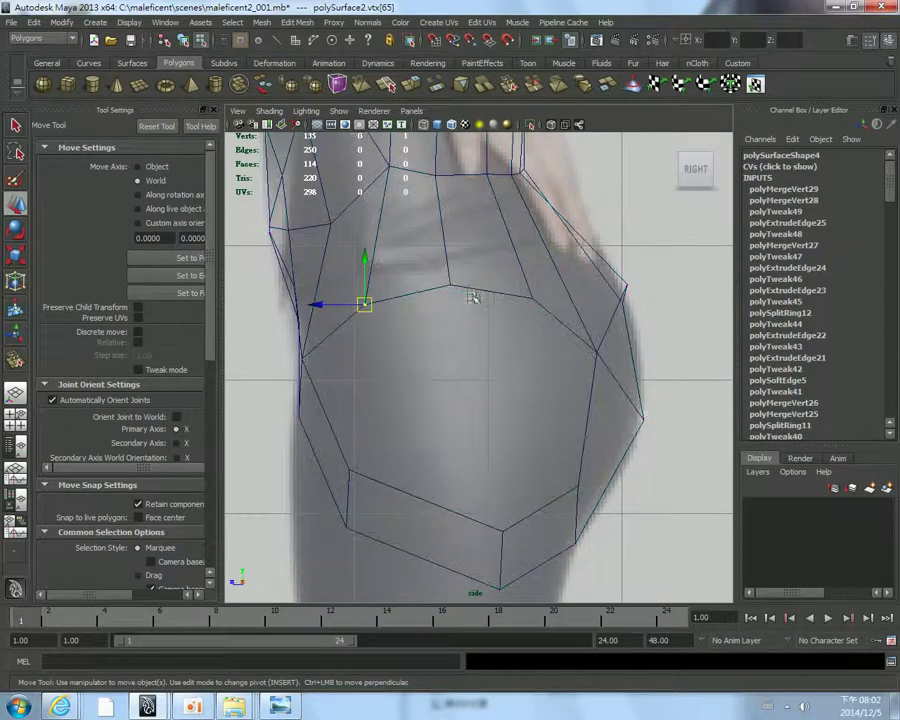
left_click(466, 305)
right_click(360, 304)
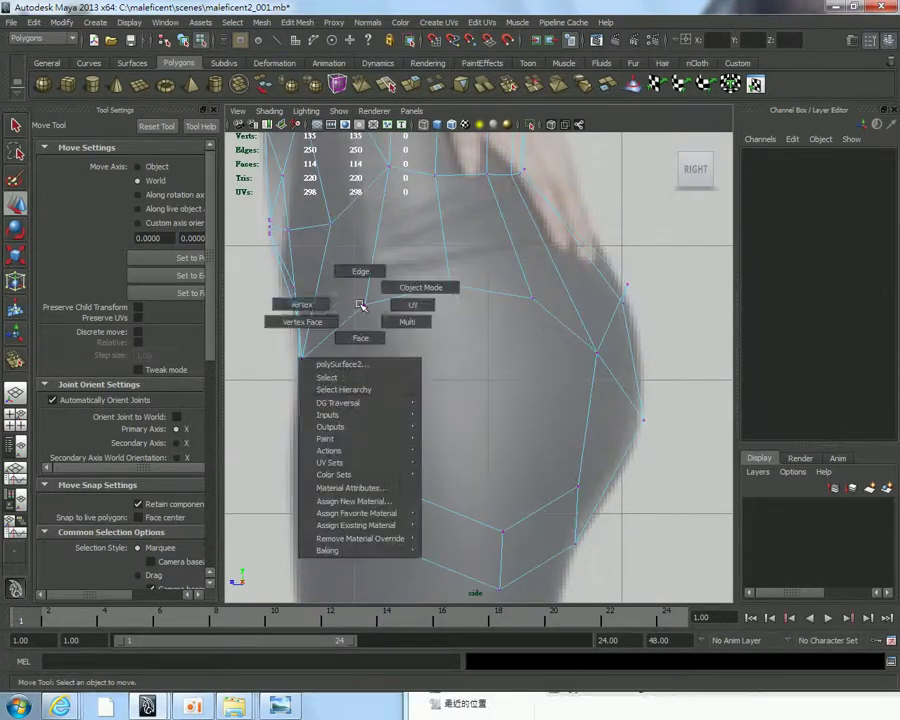
left_click(301, 304)
left_click(364, 304)
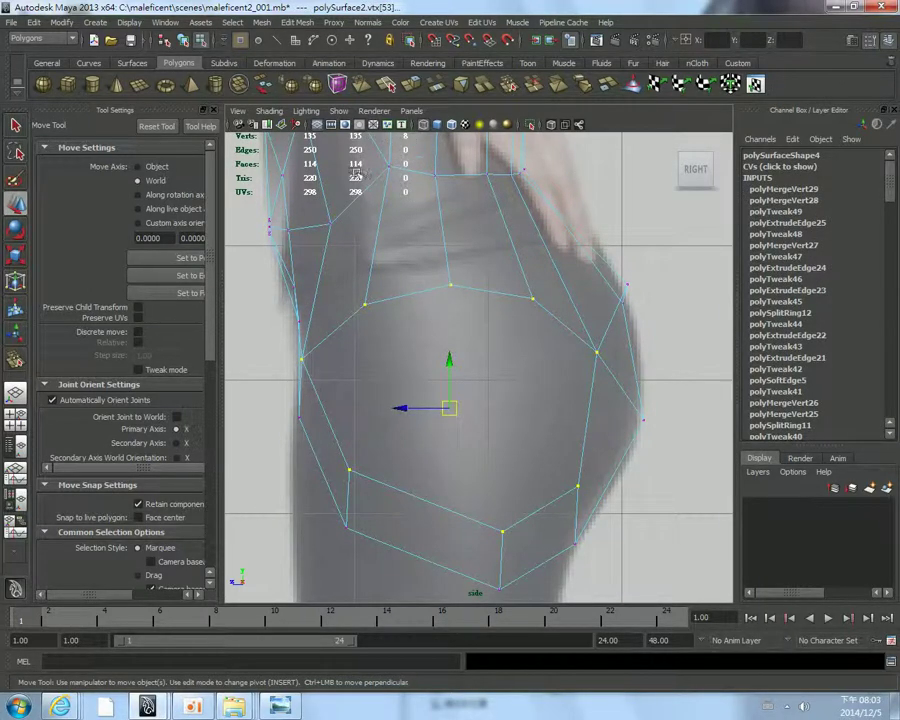
Fit the hip ring to the side reference's buttock curve and switch to the perspective view.
scroll(530, 270, "down", 5)
scroll(540, 266, "up", 1)
scroll(532, 274, "up", 1)
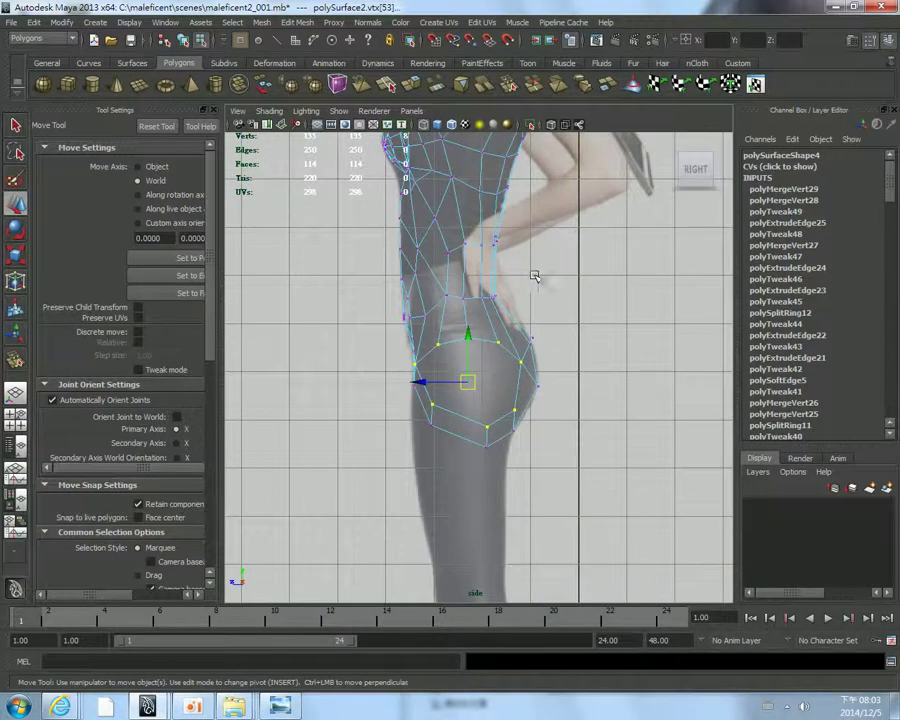
scroll(528, 277, "up", 1)
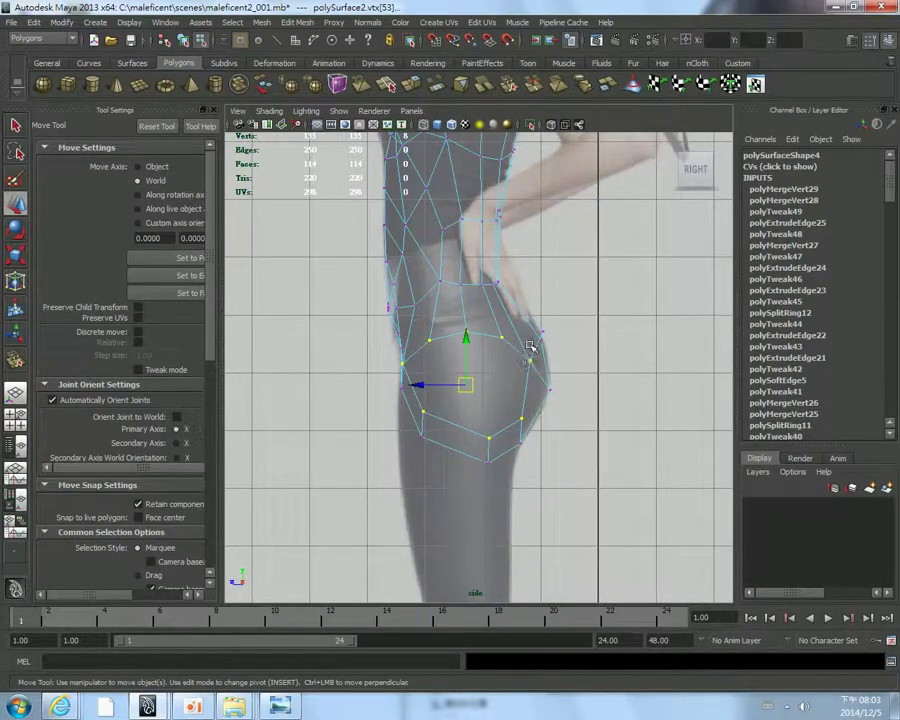
key("space")
key("space")
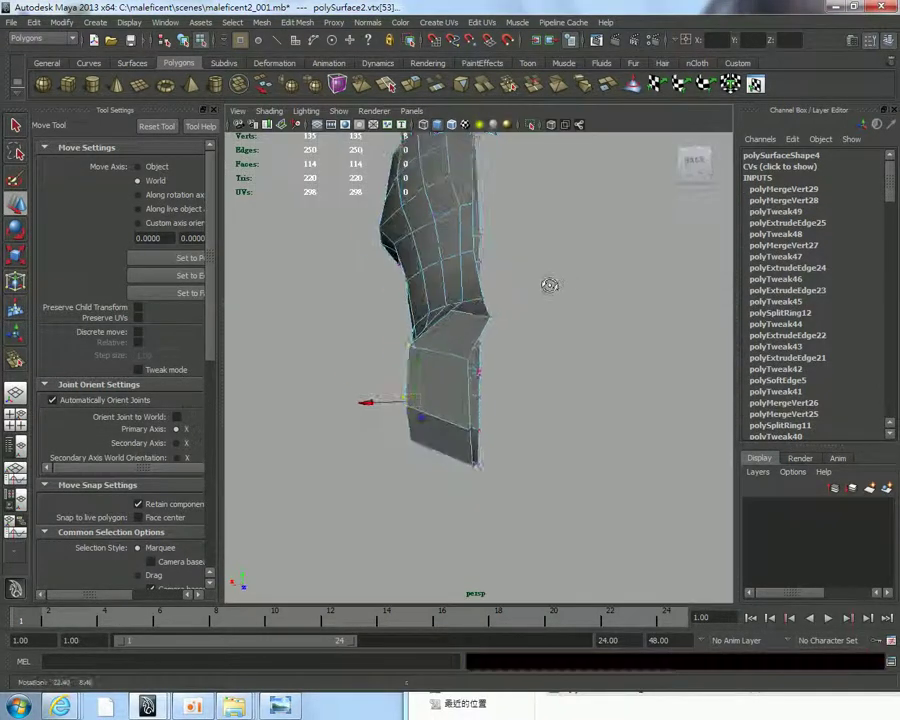
Select and reshape neighbouring vertices on the leg opening's rim in perspective.
mouse_move(546, 283)
left_mouse_down("alt")
mouse_move(569, 318)
mouse_move(572, 388)
mouse_move(548, 374)
left_mouse_up("alt")
left_click(572, 388)
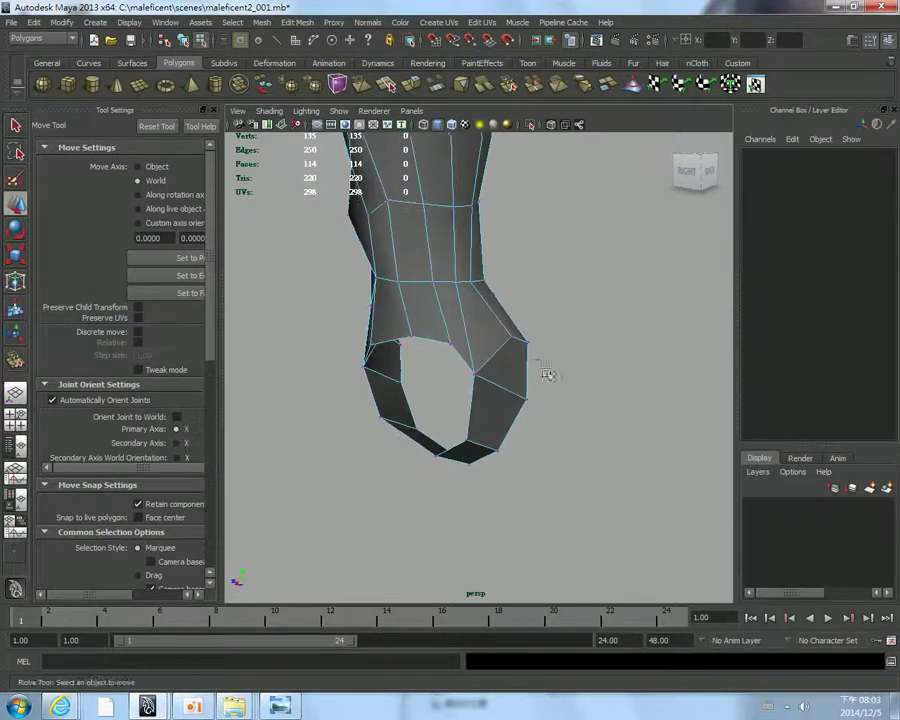
left_click_drag(505, 320, 538, 352)
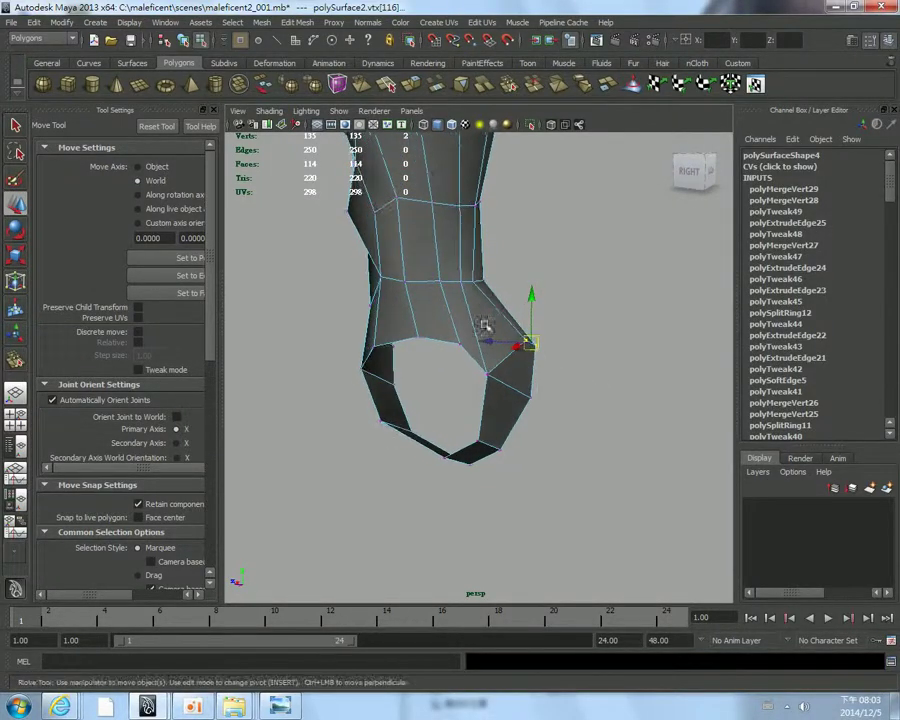
left_click(470, 350)
left_click_drag(464, 380, 456, 405, "alt")
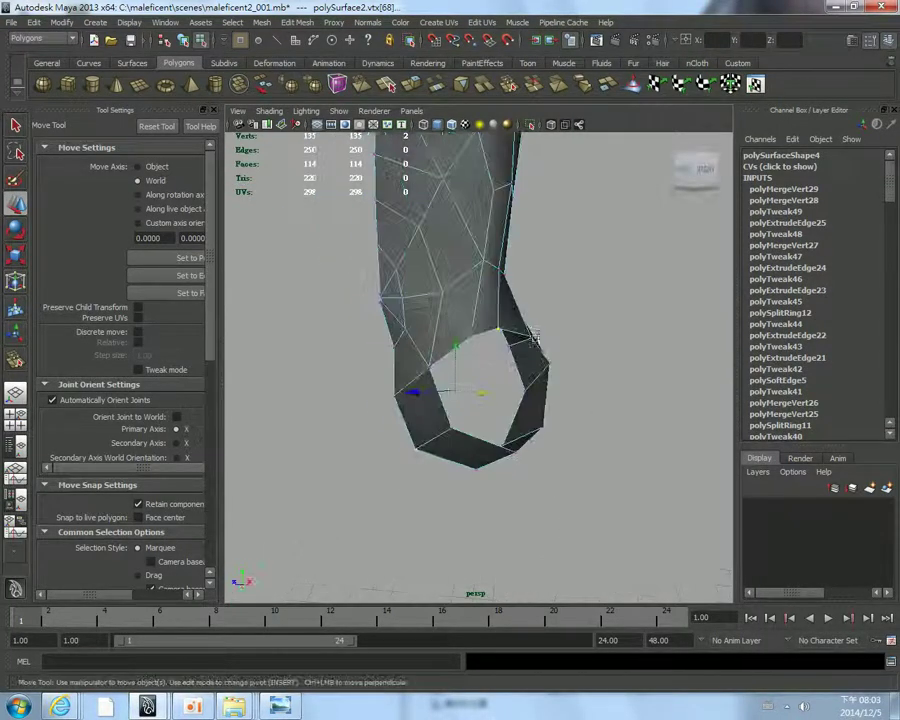
Maximize the front view showing the body reference image.
key("space")
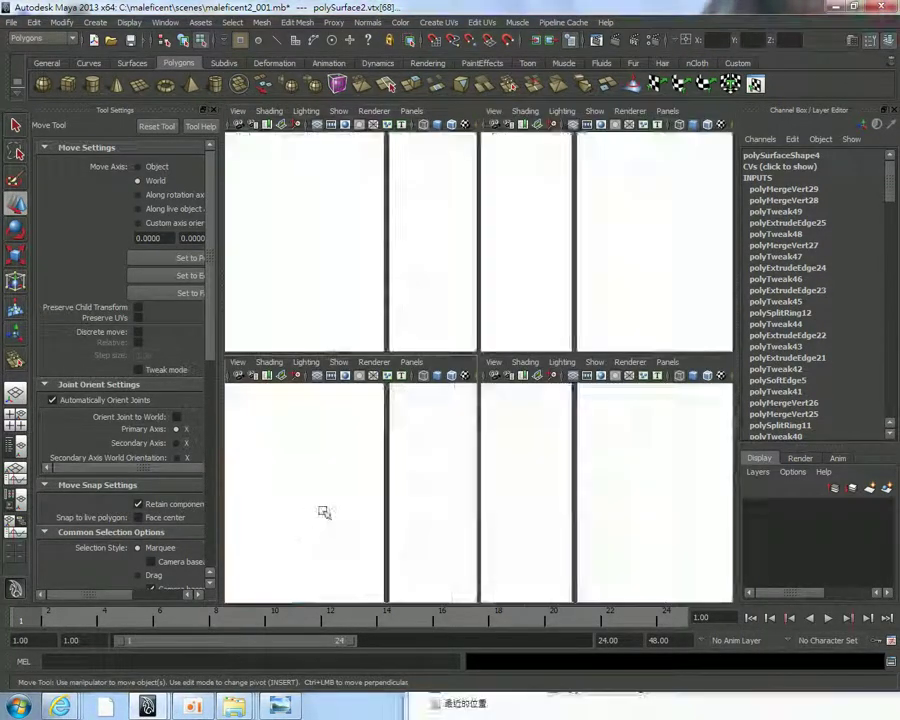
key("space")
key("space")
right_click_drag(516, 350, 520, 316)
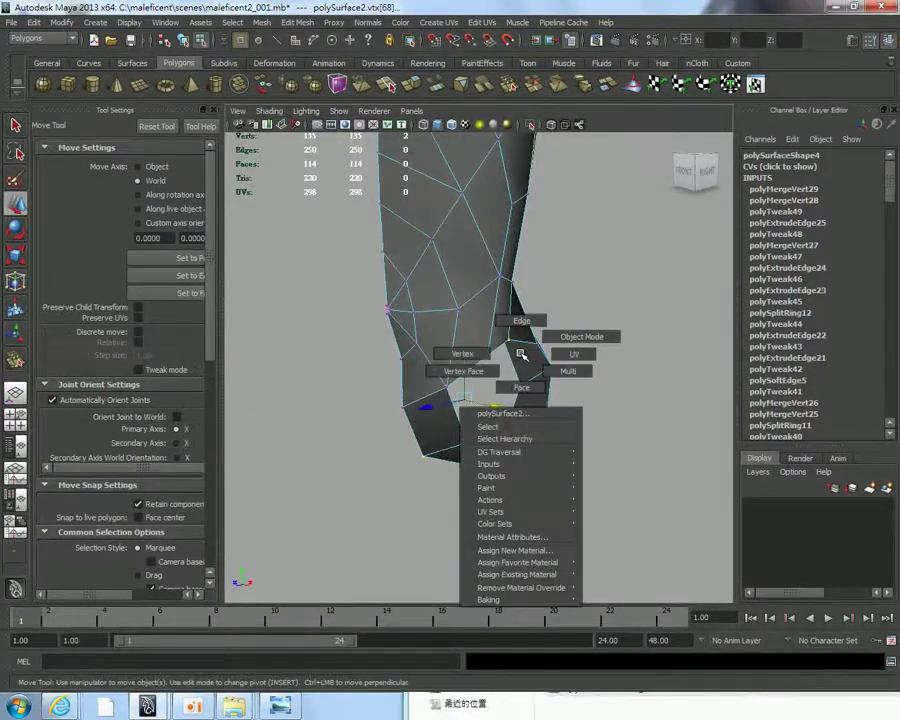
key("space")
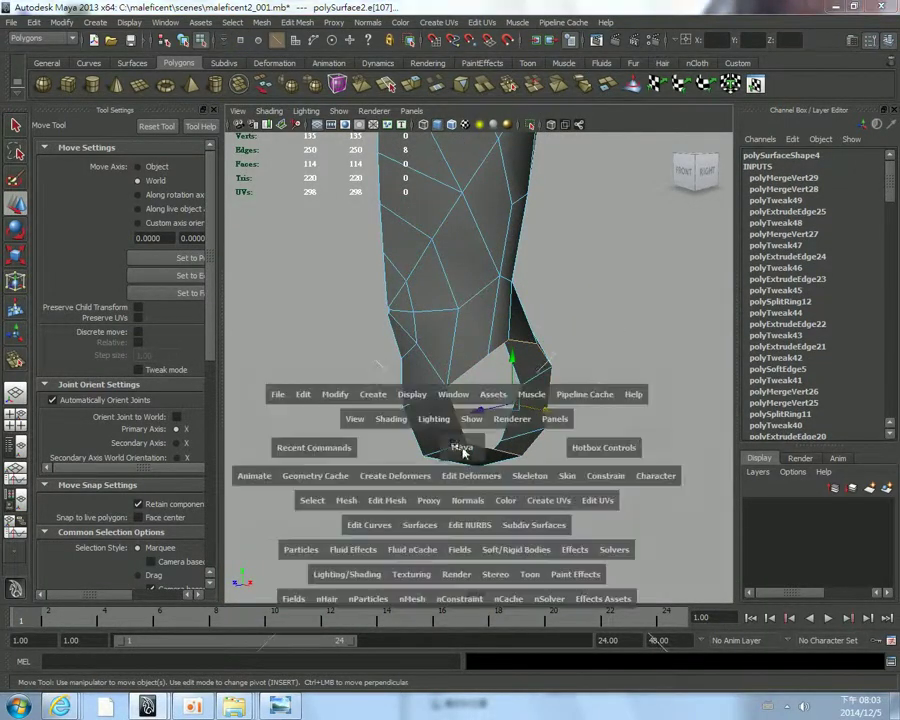
key("space")
right_click_drag(392, 466, 352, 298, "alt")
Rotate, move and scale the selected hip edge loop to follow the front reference's hip.
middle_click_drag(352, 298, 398, 292, "alt")
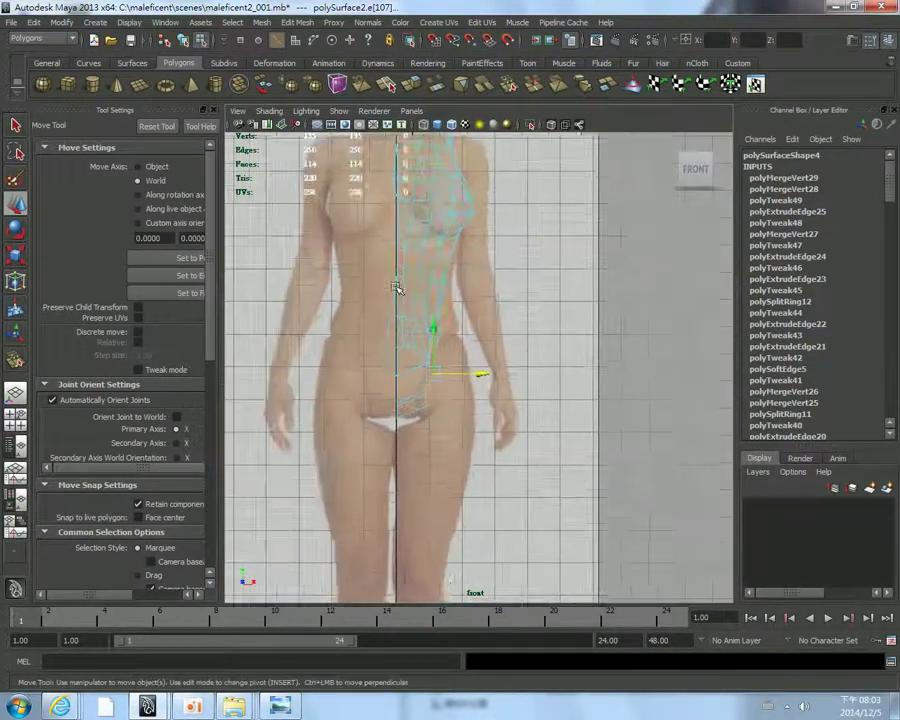
right_click_drag(398, 292, 403, 322, "alt")
key("e")
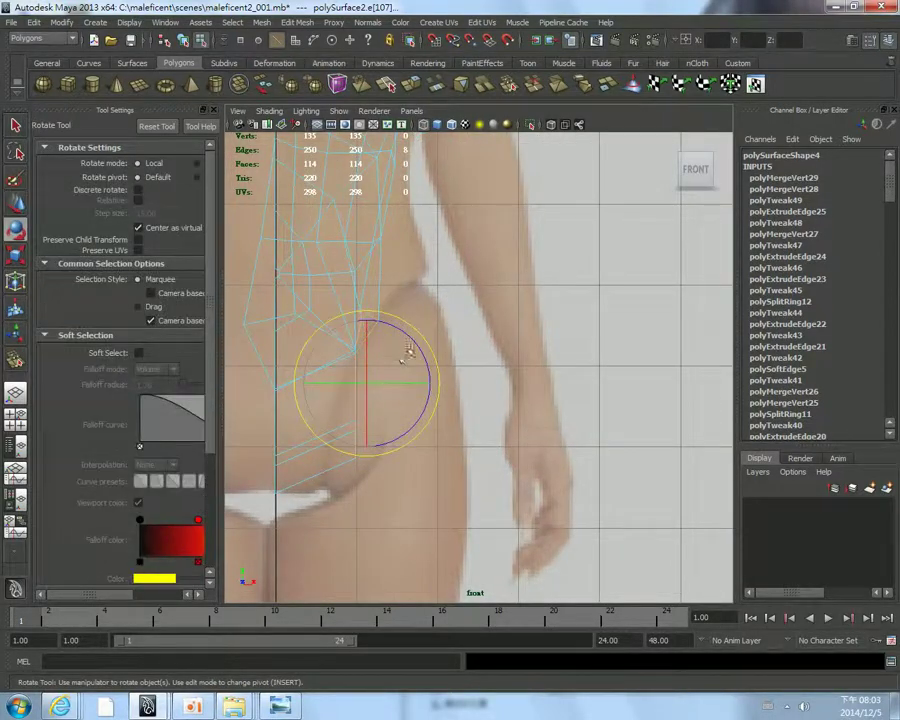
left_click_drag(409, 349, 427, 354)
key("q")
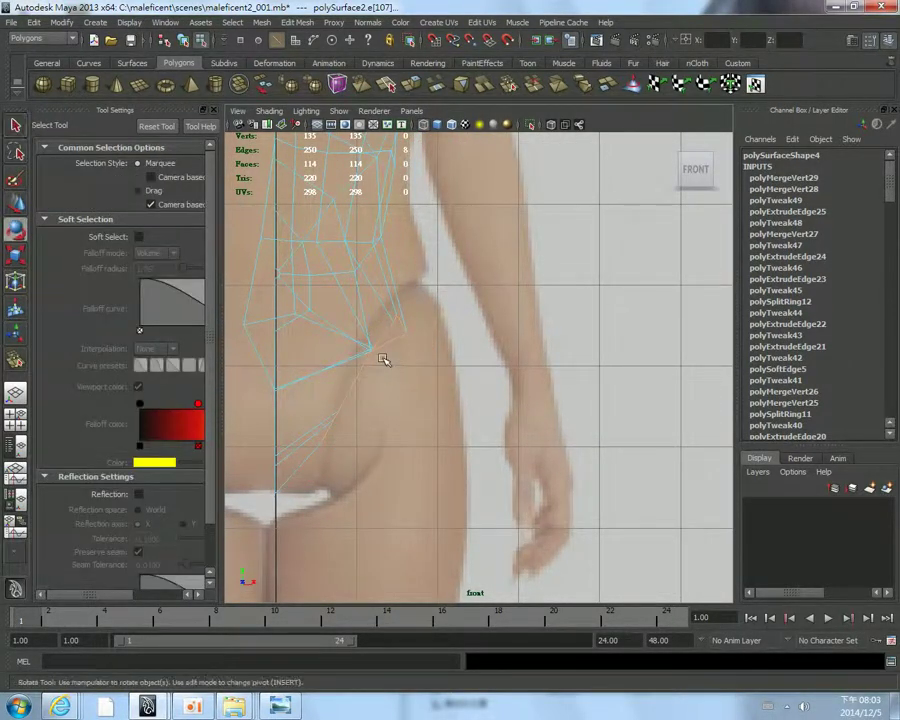
key("e")
key("r")
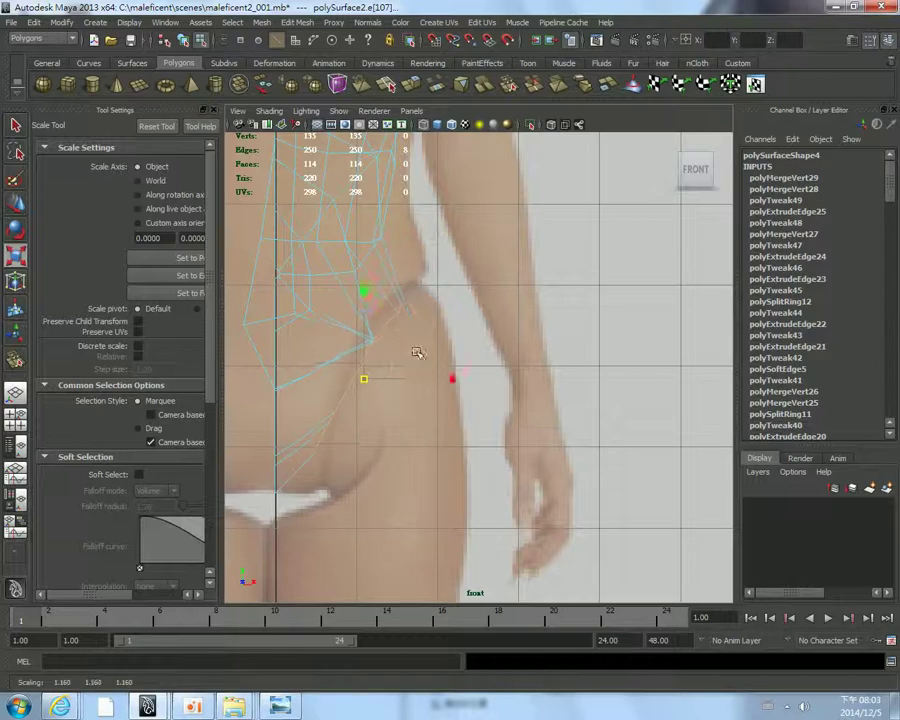
key("w")
left_click_drag(362, 377, 385, 389)
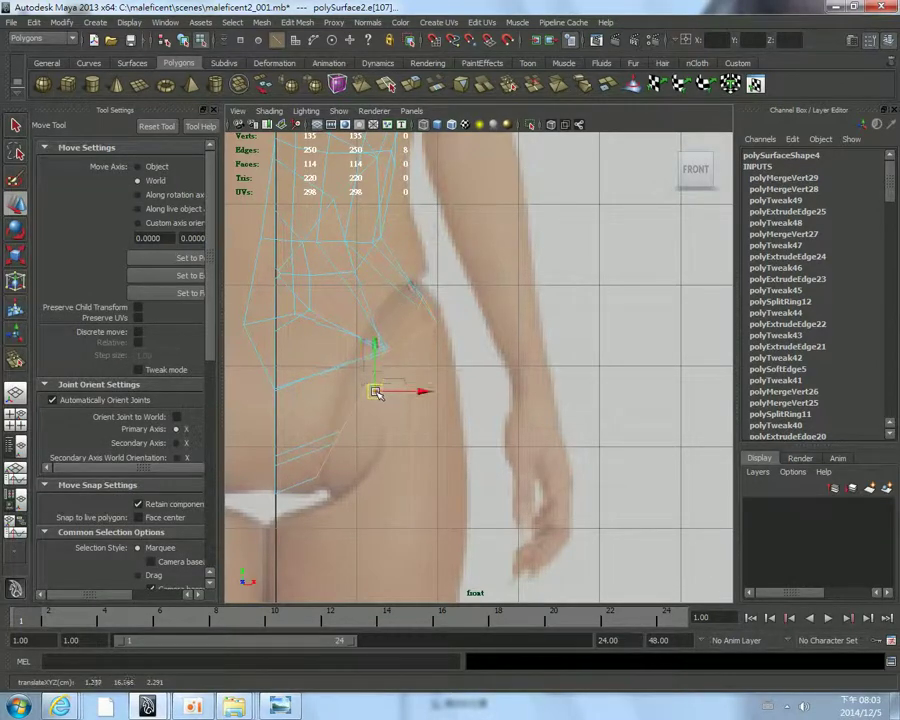
key("r")
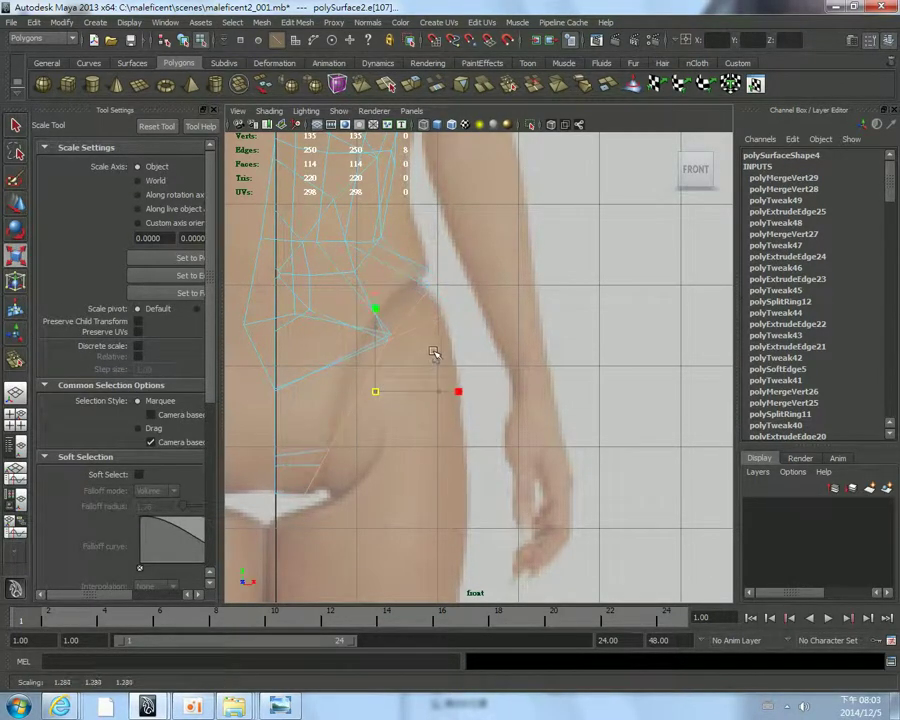
left_click(526, 257)
Pull individual hip vertices onto the reference hip outline, then tumble the torso in perspective.
mouse_move(452, 253)
right_mouse_down("alt")
mouse_move(366, 256)
mouse_move(300, 244)
right_mouse_up("alt")
mouse_move(300, 244)
middle_mouse_down("alt")
mouse_move(398, 378)
mouse_move(427, 386)
middle_mouse_up("alt")
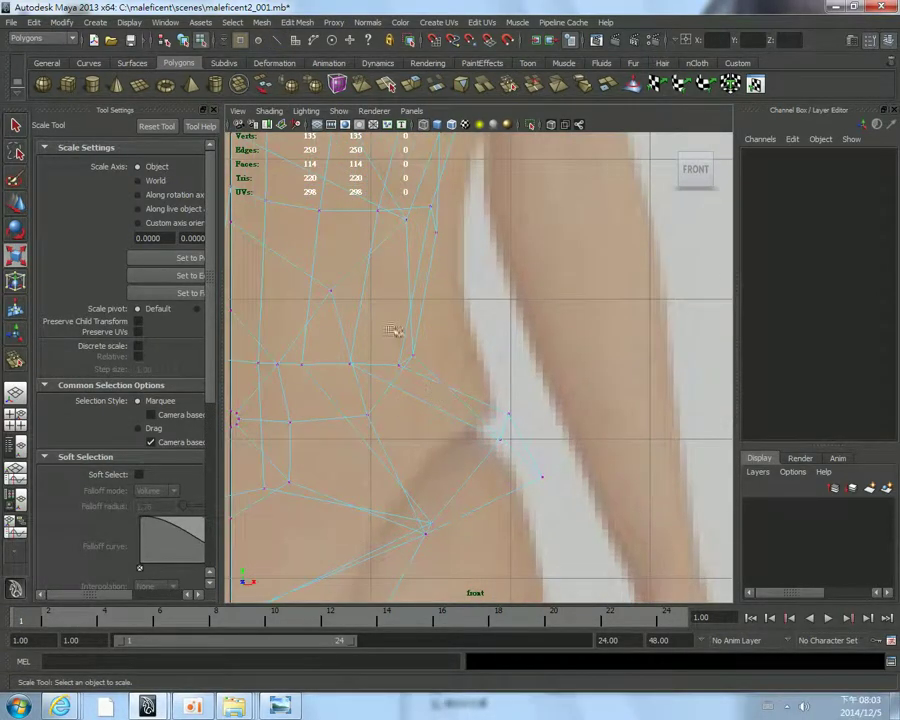
left_click(408, 362)
key("w")
left_click_drag(405, 360, 432, 360)
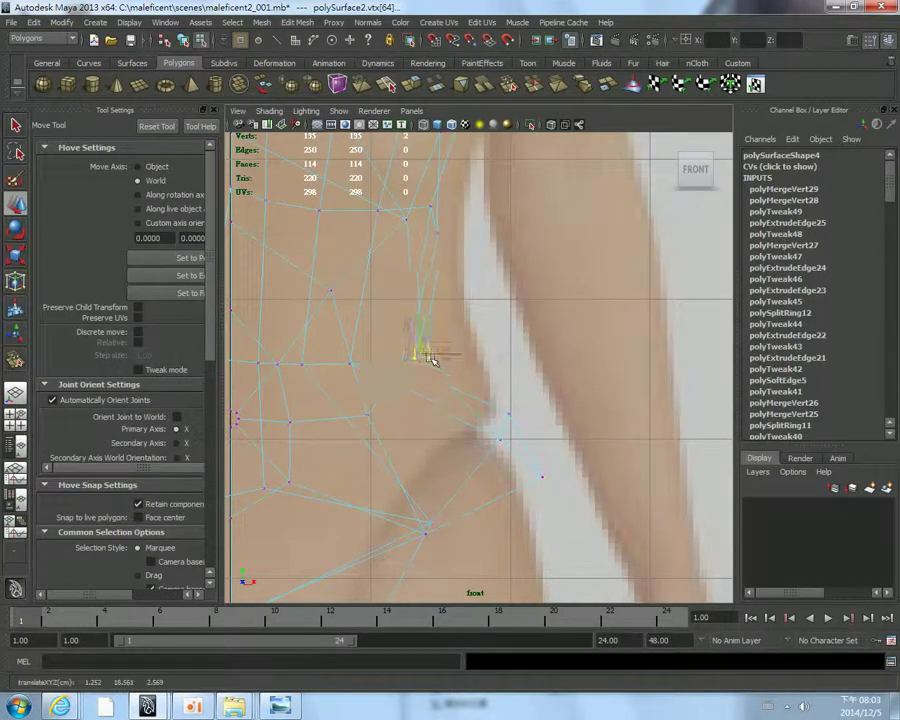
scroll(455, 350, "down", 5)
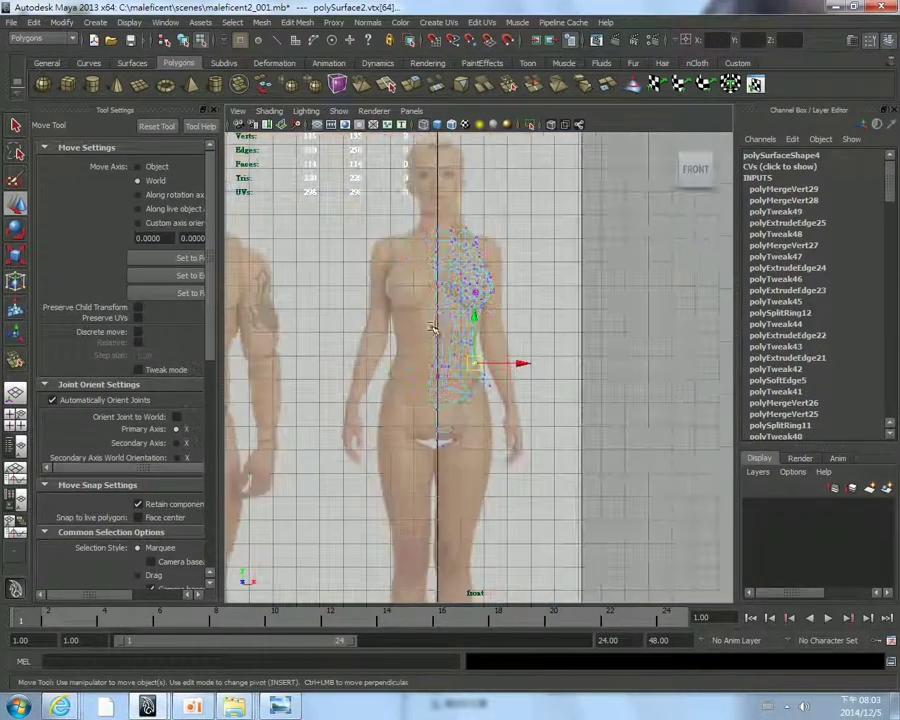
scroll(445, 330, "up", 2)
scroll(462, 331, "up", 2)
scroll(460, 340, "up", 1)
middle_click_drag(458, 345, 500, 386, "alt")
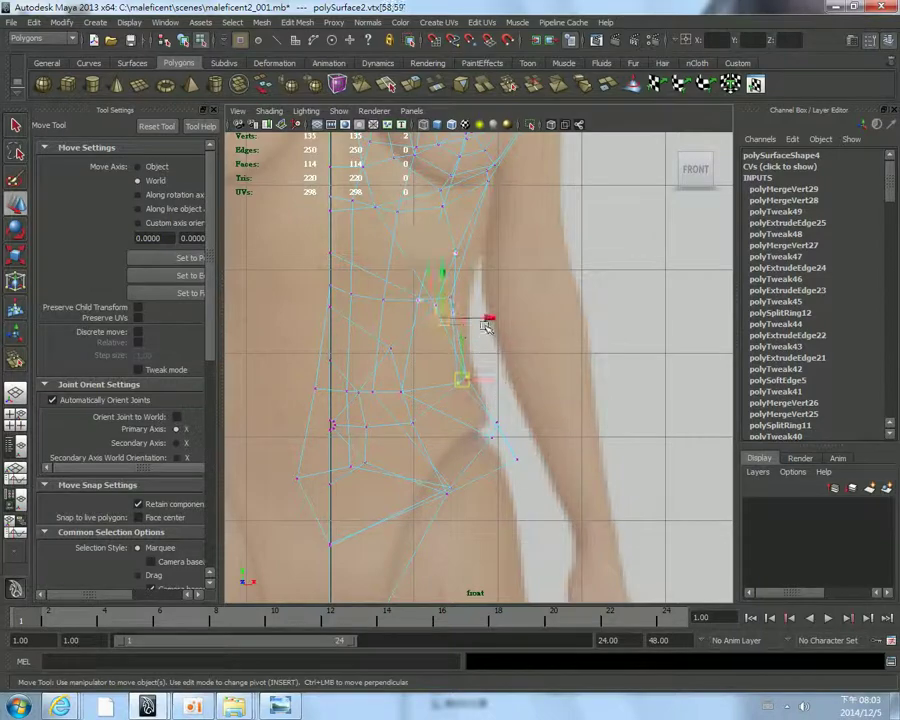
left_click_drag(485, 325, 485, 318)
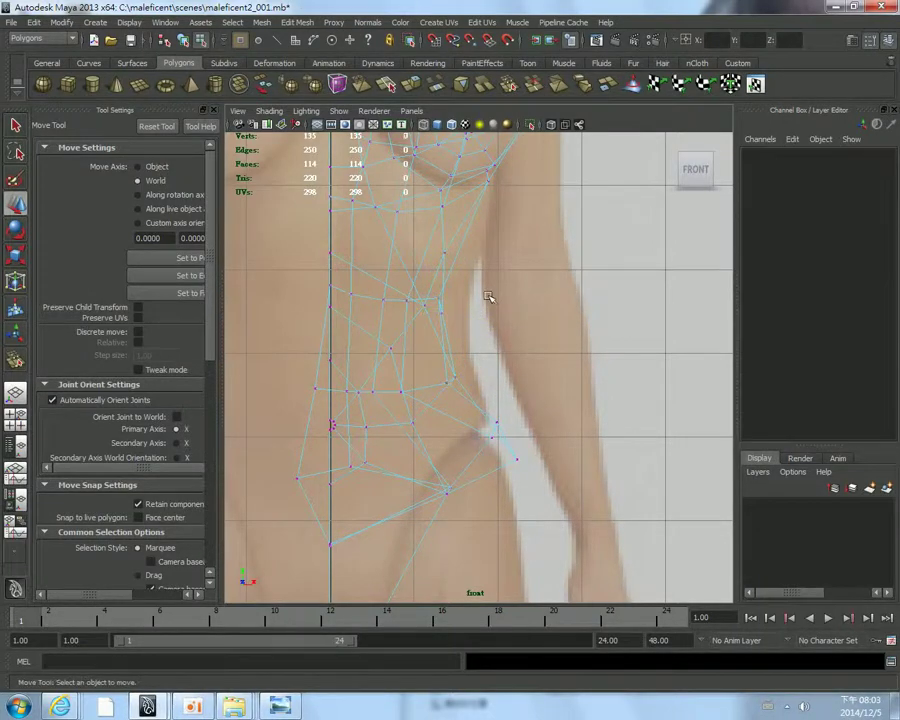
key("space")
key("space")
mouse_move(576, 250)
left_mouse_down("alt")
mouse_move(482, 341)
mouse_move(583, 413)
left_mouse_up("alt")
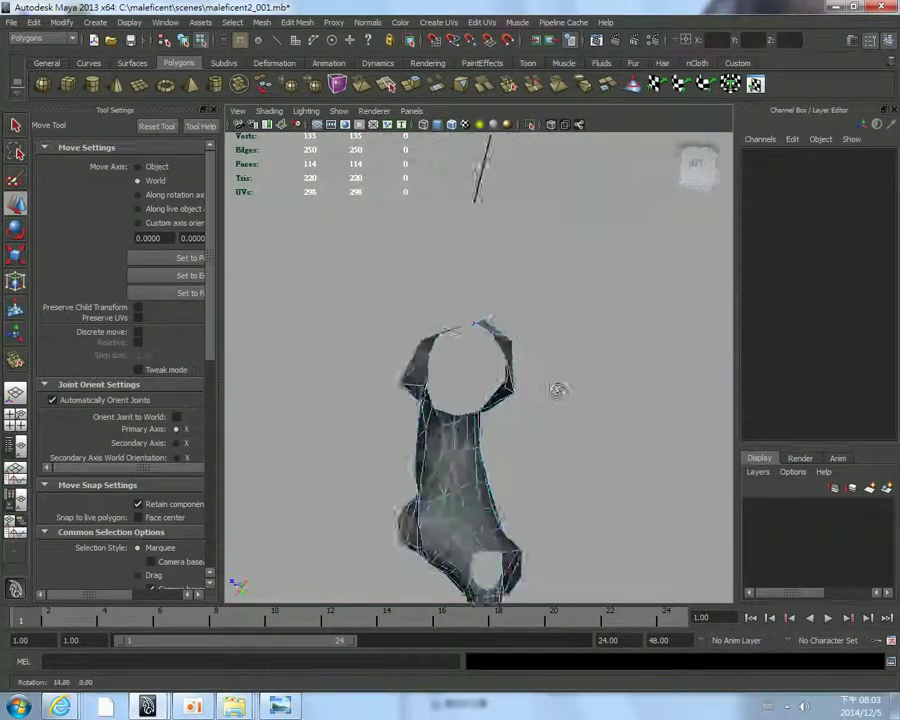
Orbit to the leg opening and select its ring of vertices in vertex mode.
key("ctrl+z")
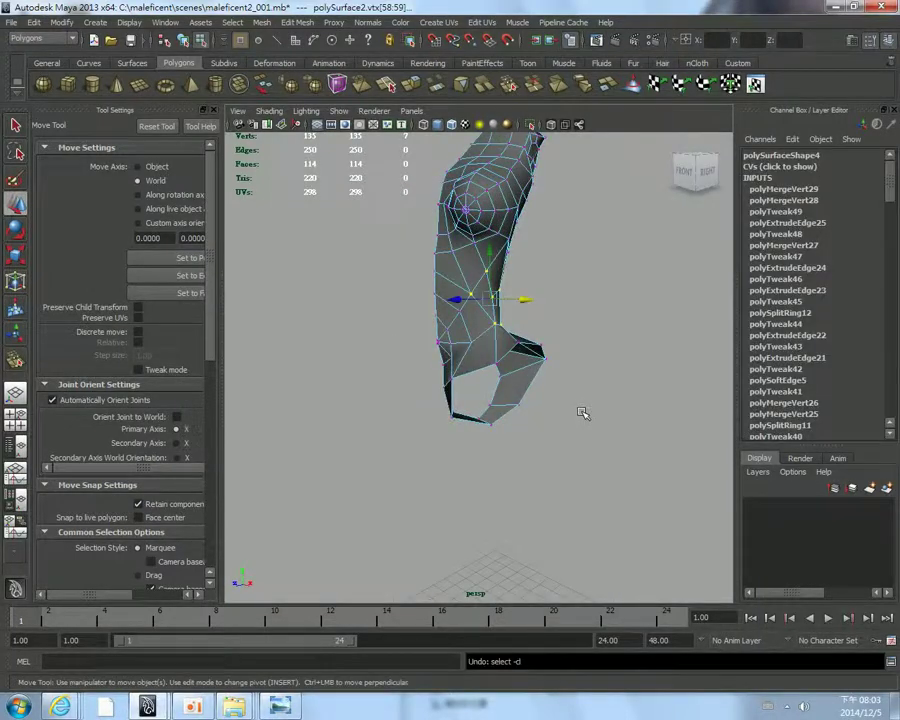
key("ctrl+z")
key("ctrl+z")
key("ctrl+z")
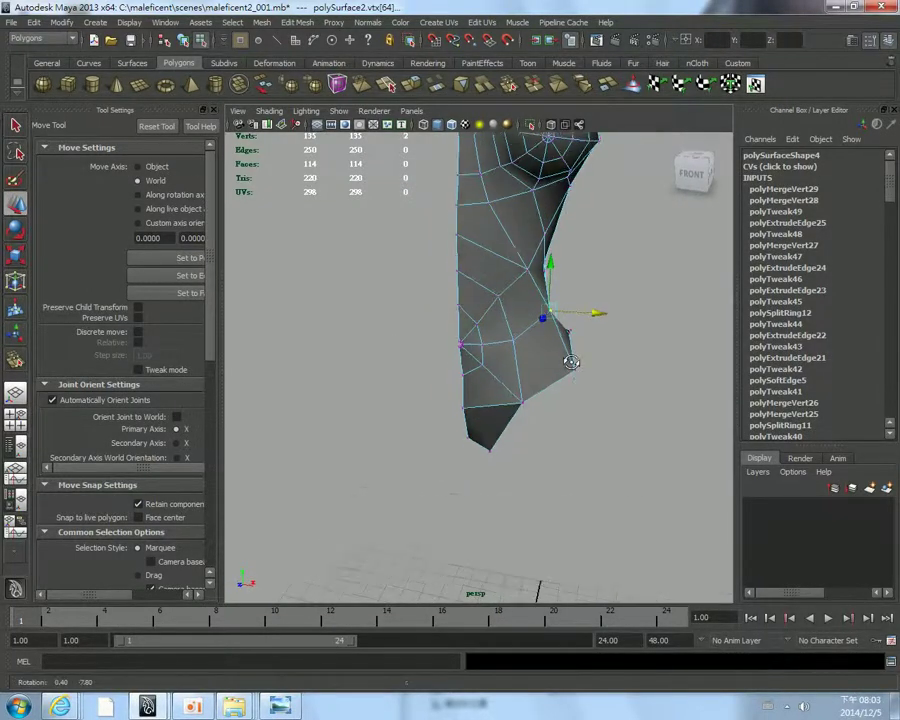
left_click(546, 380)
mouse_move(546, 380)
left_mouse_down("alt")
mouse_move(513, 320)
mouse_move(414, 364)
left_mouse_up("alt")
scroll(513, 320, "down", 3)
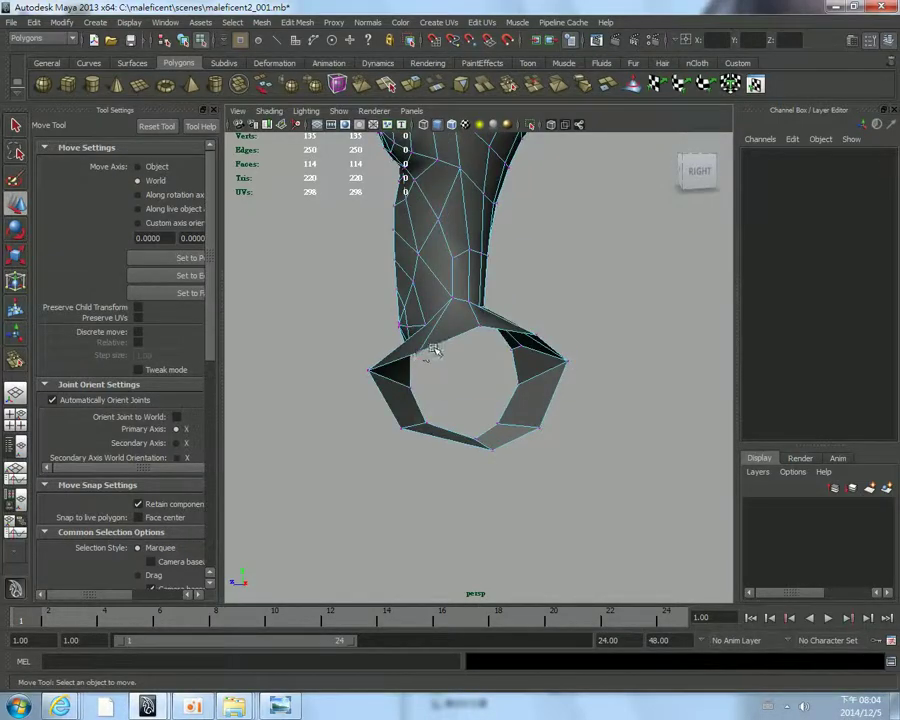
right_click_drag(434, 349, 432, 318)
left_click(461, 335)
mouse_move(460, 330)
left_mouse_down("alt")
mouse_move(488, 360)
mouse_move(430, 396)
left_mouse_up("alt")
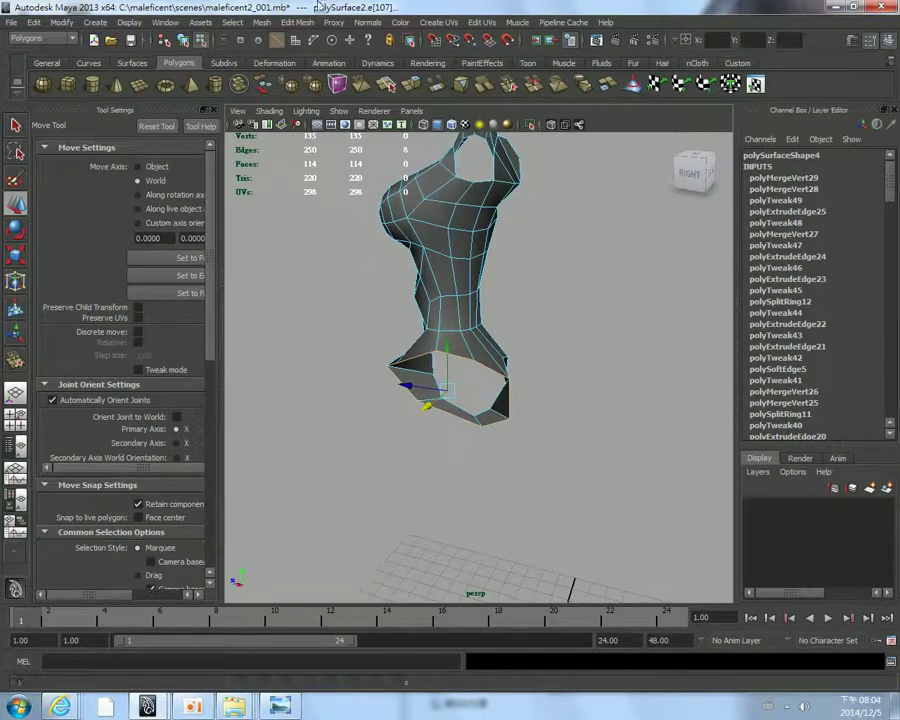
left_click(256, 23)
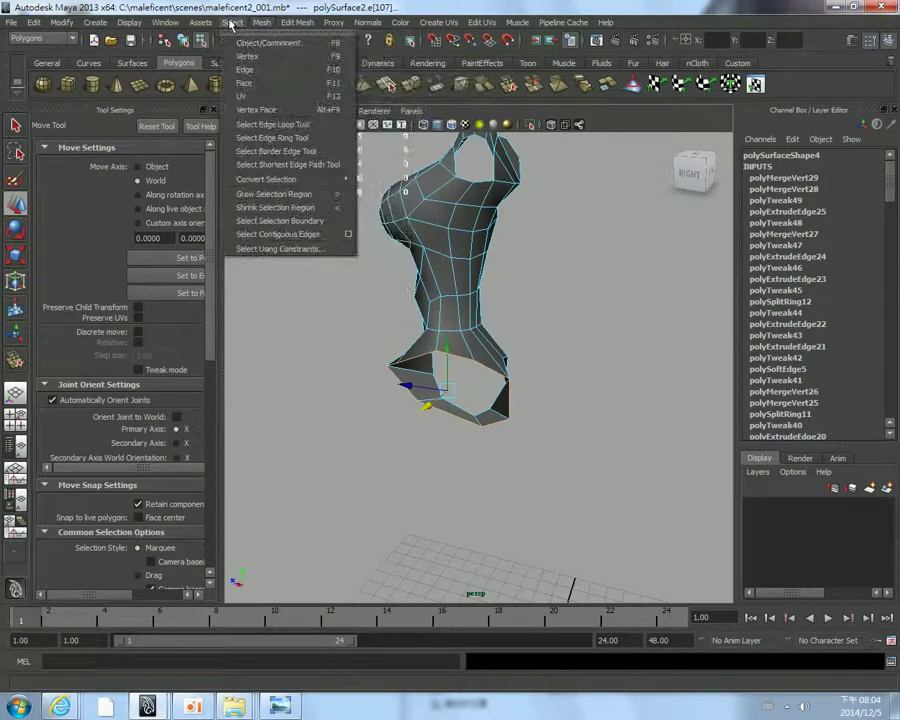
mouse_move(261, 22)
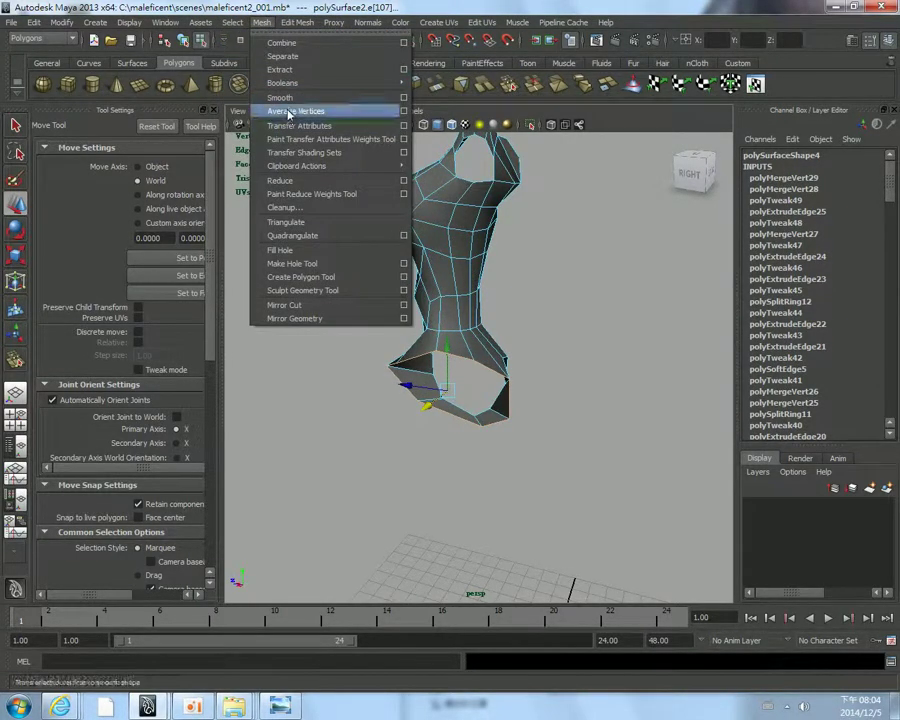
Smooth the leg-opening ring with three Average Vertices passes.
left_click(300, 111)
key("g")
key("g")
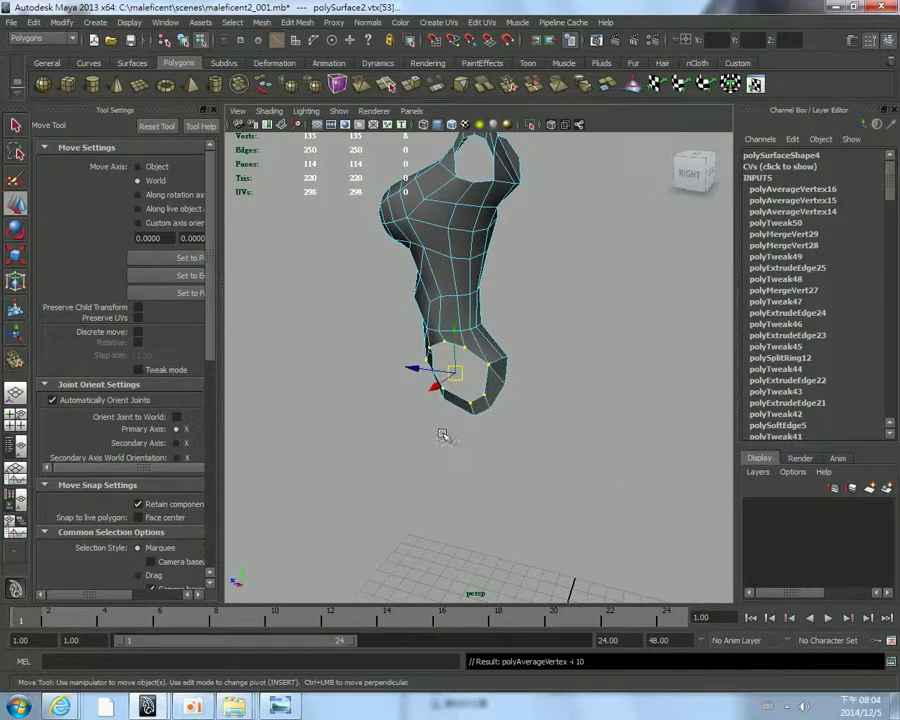
mouse_move(444, 430)
left_mouse_down("alt")
mouse_move(520, 440)
mouse_move(437, 456)
left_mouse_up("alt")
In the front view, move the ring's vertices right and down onto the reference hip line.
key("space")
key("space")
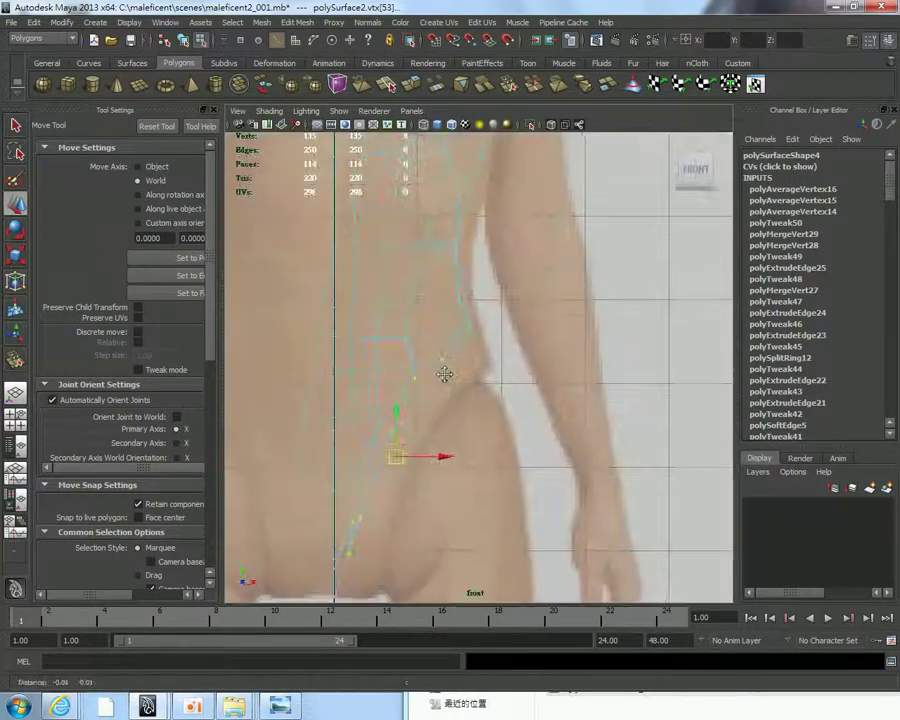
left_click(396, 430)
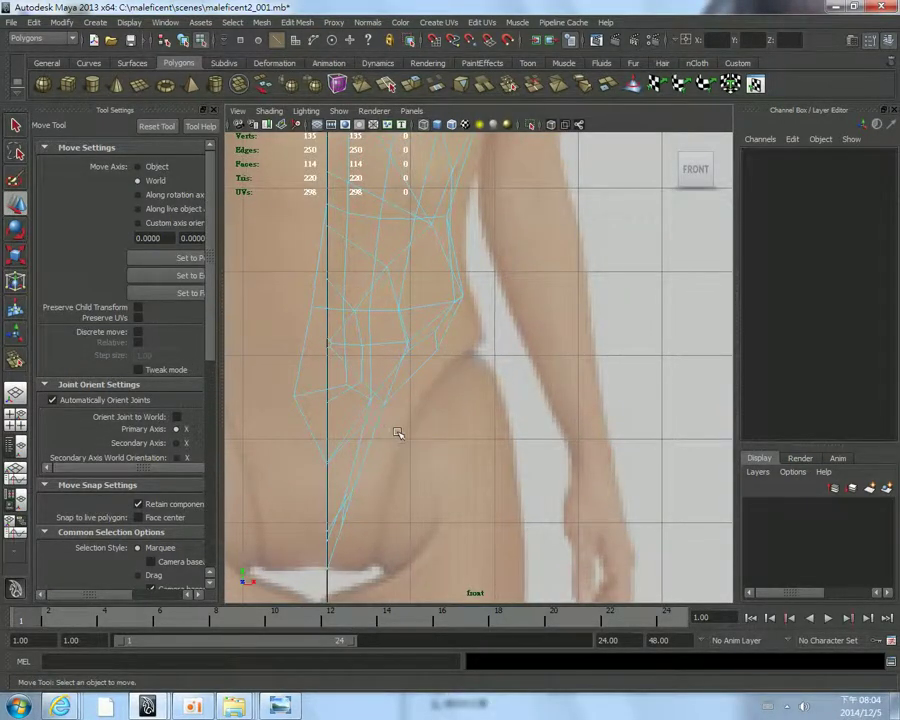
key("ctrl+z")
left_click_drag(396, 430, 428, 440)
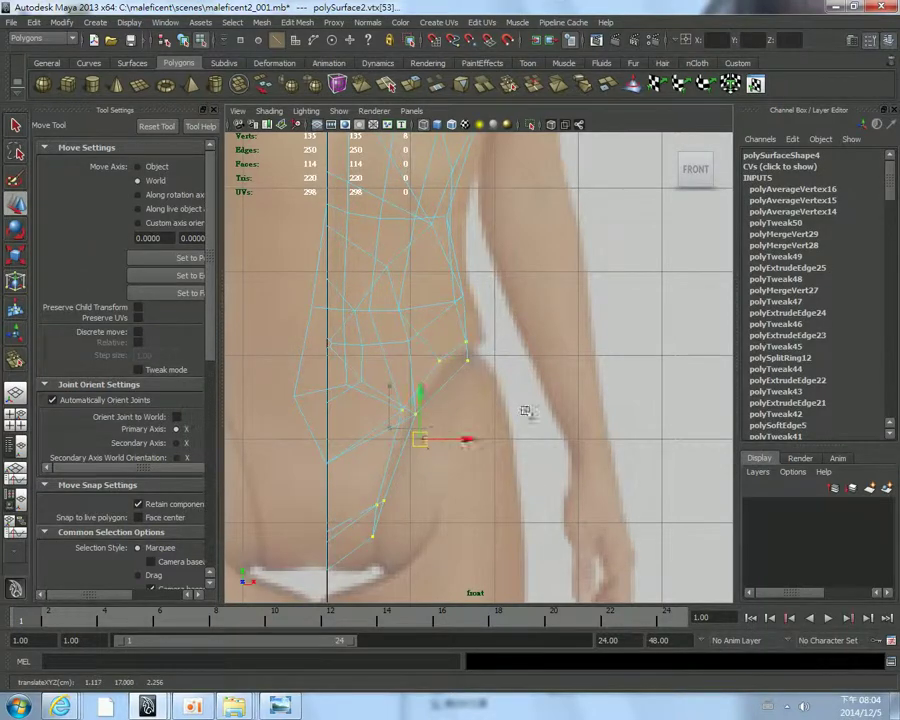
left_click(34, 22)
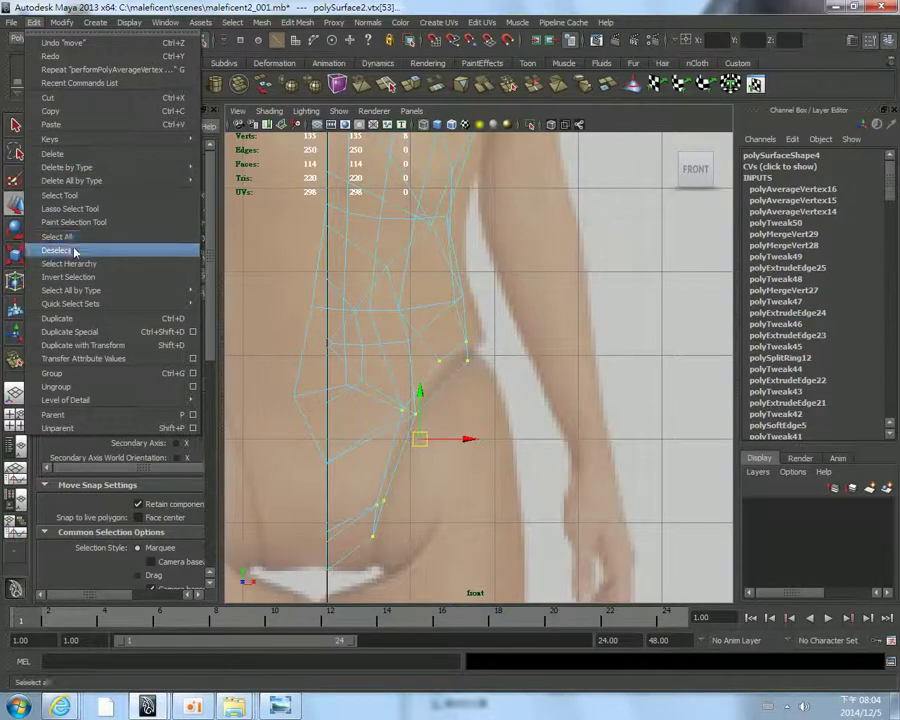
mouse_move(67, 167)
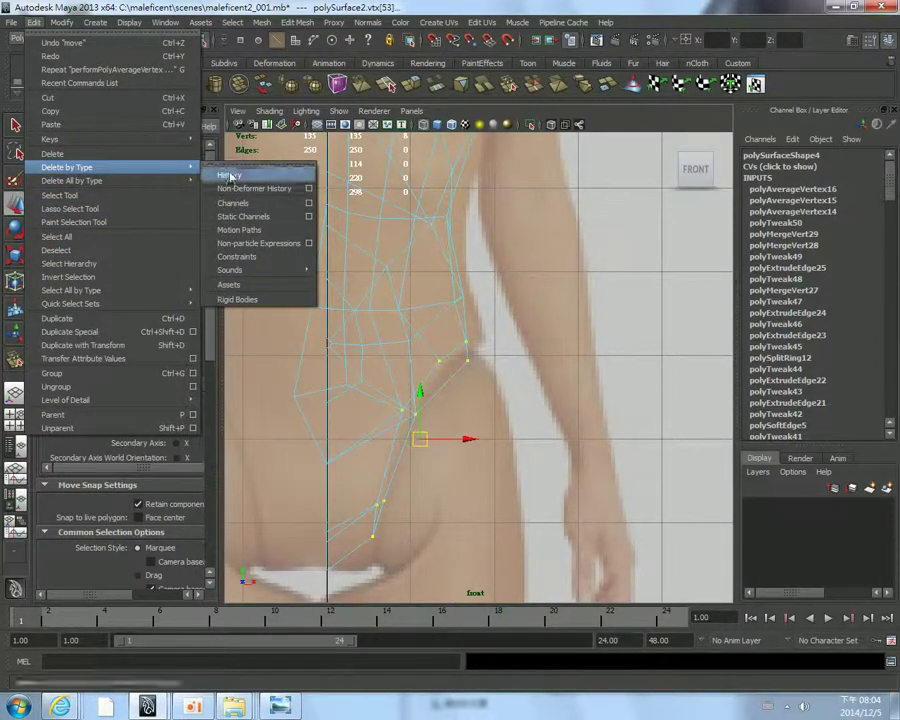
Switch the torso to Object Mode and delete its construction history.
left_click(229, 174)
right_click(388, 224)
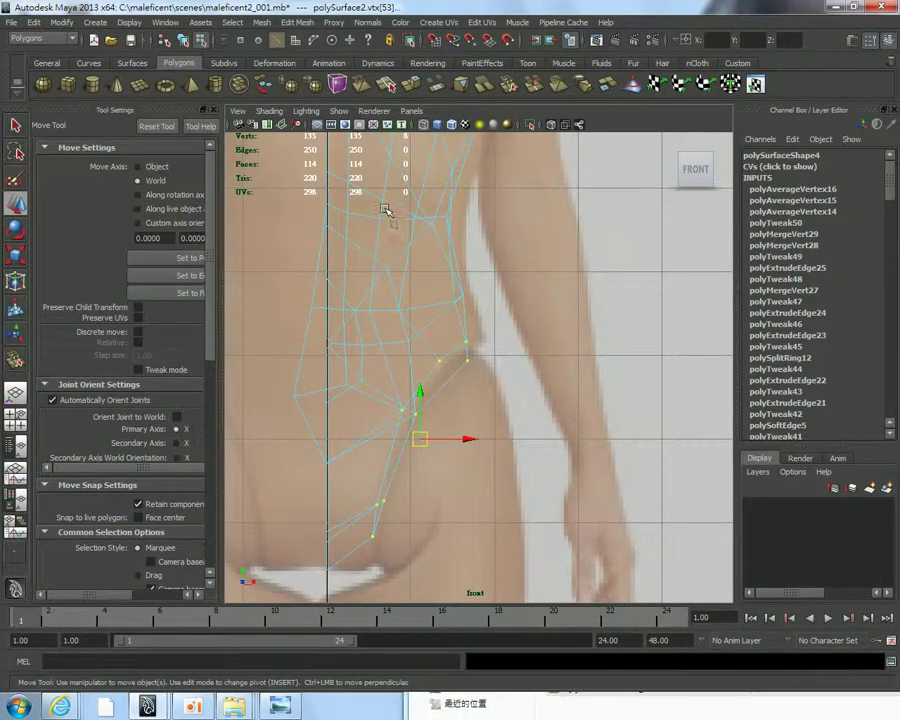
right_click(386, 205)
right_click(380, 198)
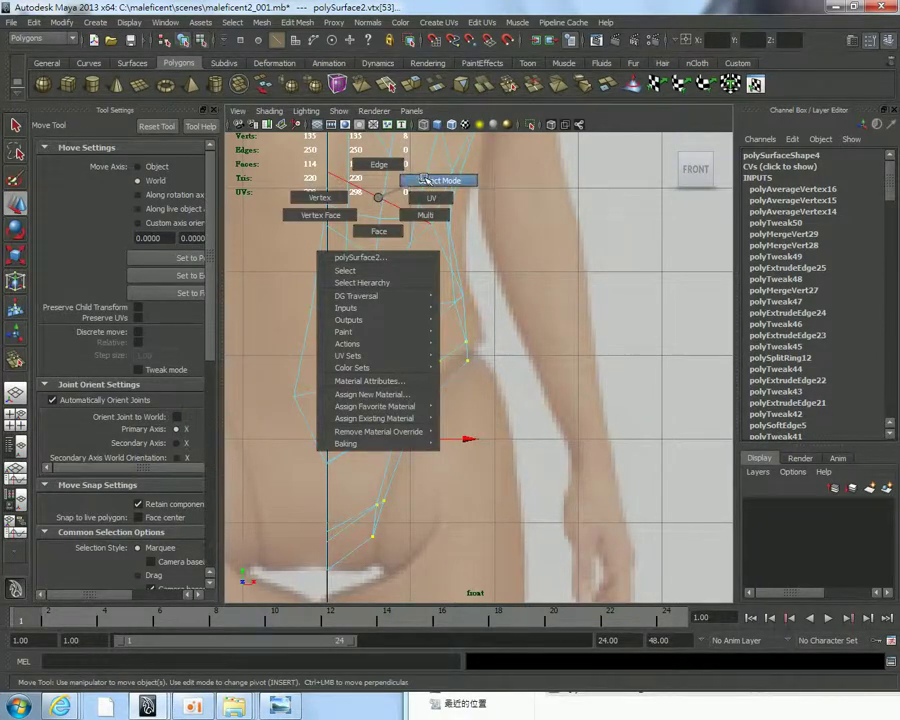
left_click(425, 180)
left_click(63, 22)
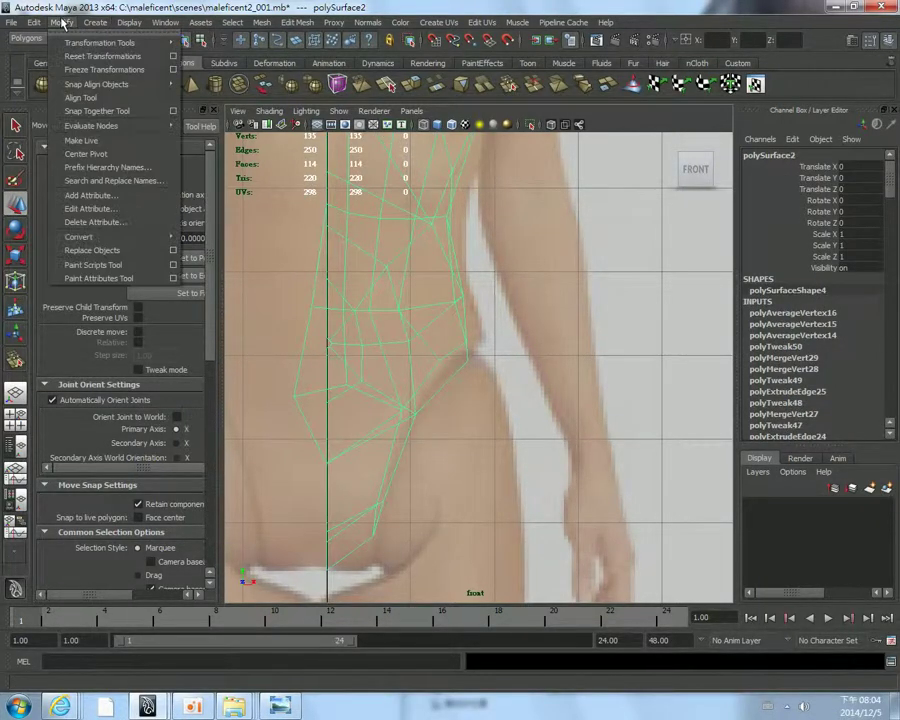
mouse_move(72, 181)
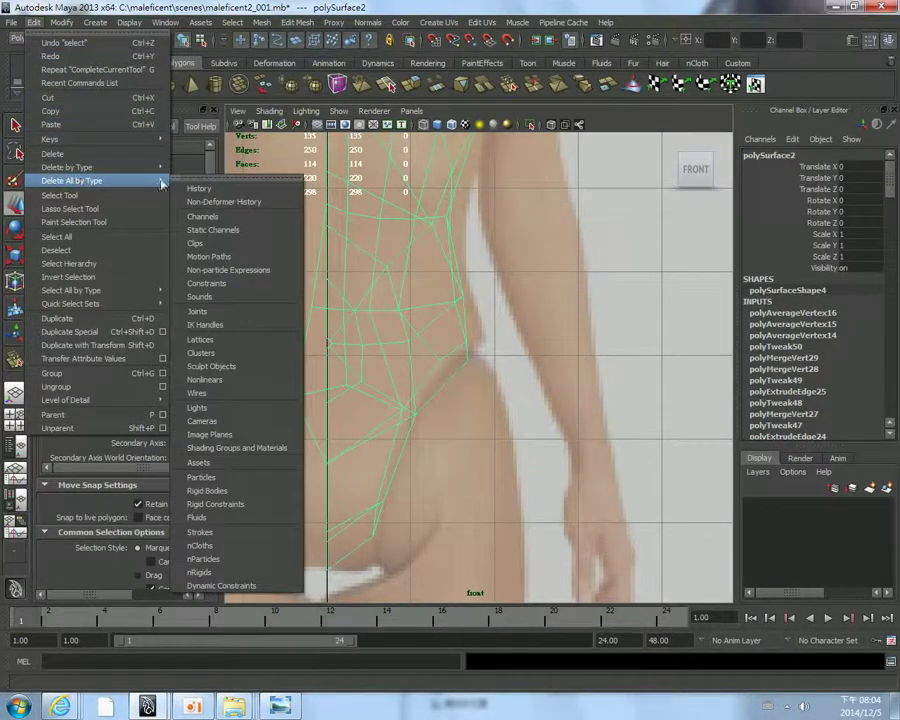
left_click(200, 174)
Reselect the whole torso mesh and bring the perspective view back to full size.
left_click(602, 261)
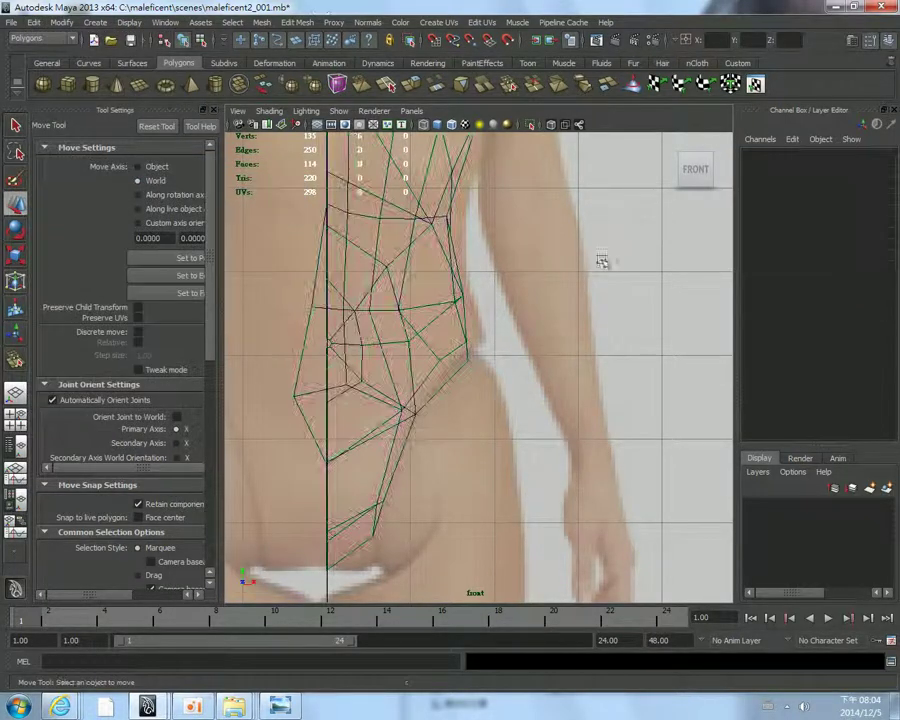
left_click(408, 252)
key("space")
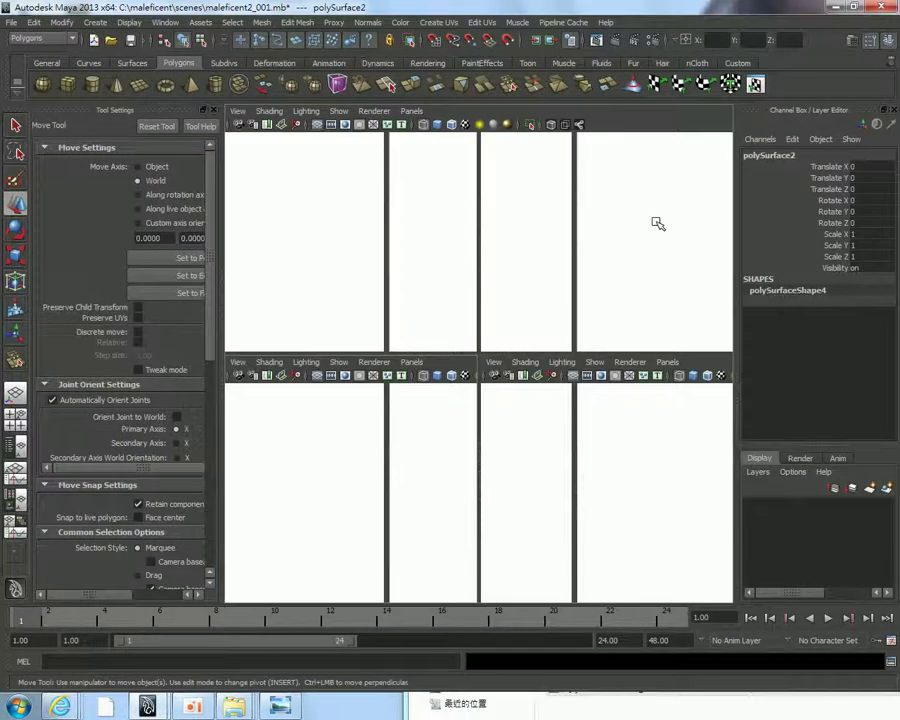
key("space")
mouse_move(646, 220)
left_mouse_down("alt")
mouse_move(548, 226)
mouse_move(502, 284)
mouse_move(589, 307)
mouse_move(502, 321)
mouse_move(654, 325)
mouse_move(468, 341)
mouse_move(402, 325)
mouse_move(417, 281)
mouse_move(532, 297)
mouse_move(558, 358)
mouse_move(452, 412)
mouse_move(302, 375)
mouse_move(458, 398)
mouse_move(384, 412)
mouse_move(524, 358)
left_mouse_up("alt")
left_click(502, 321)
scroll(495, 372, "up", 3)
scroll(496, 373, "down", 1)
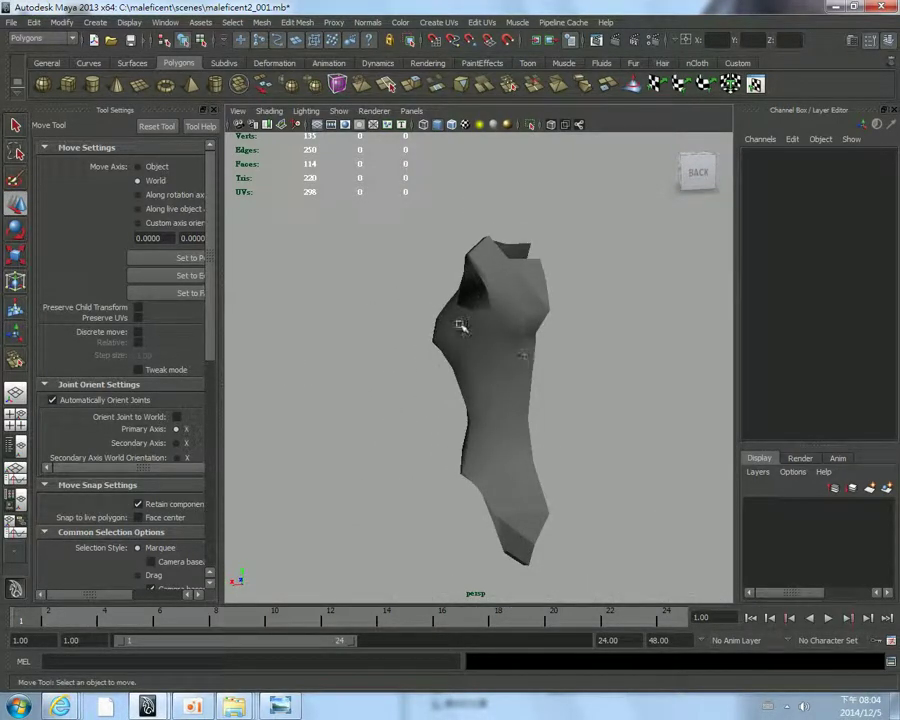